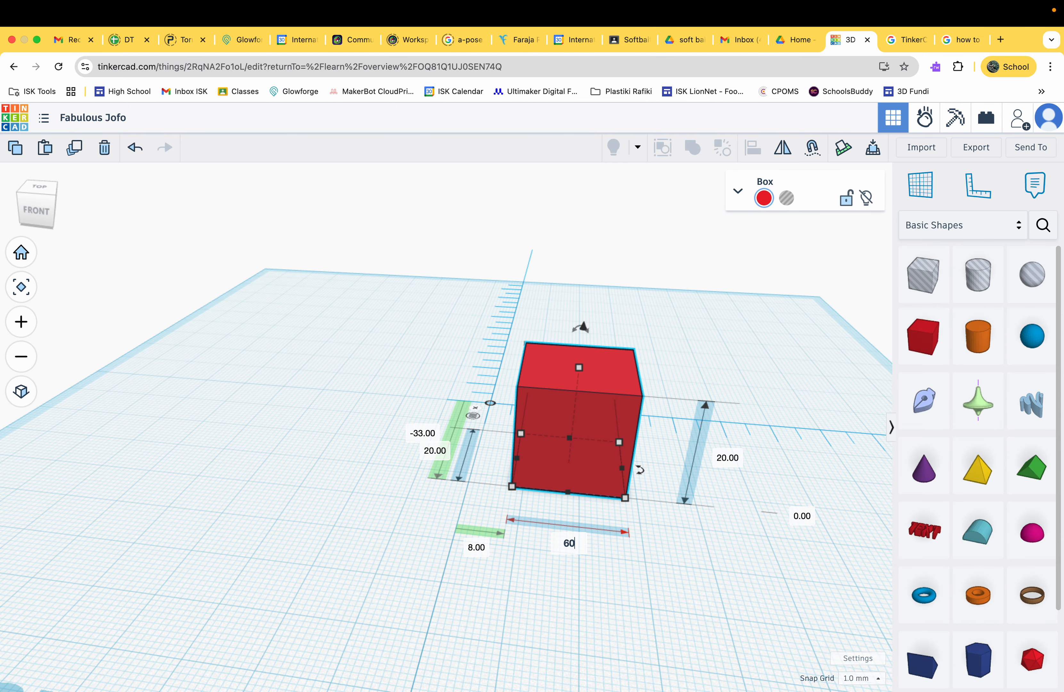
Step: Set the red box's length to 60 mm
{"action": "key", "text": "Return"}
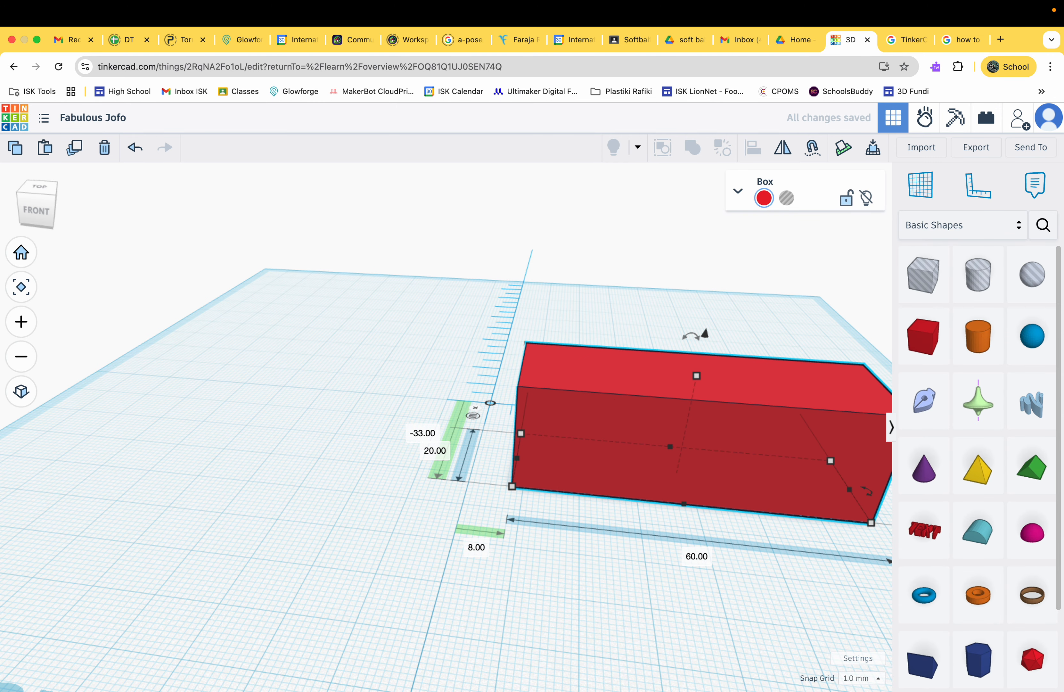
{"action": "right_click_drag", "start_coordinate": [514, 517], "coordinate": [486, 518]}
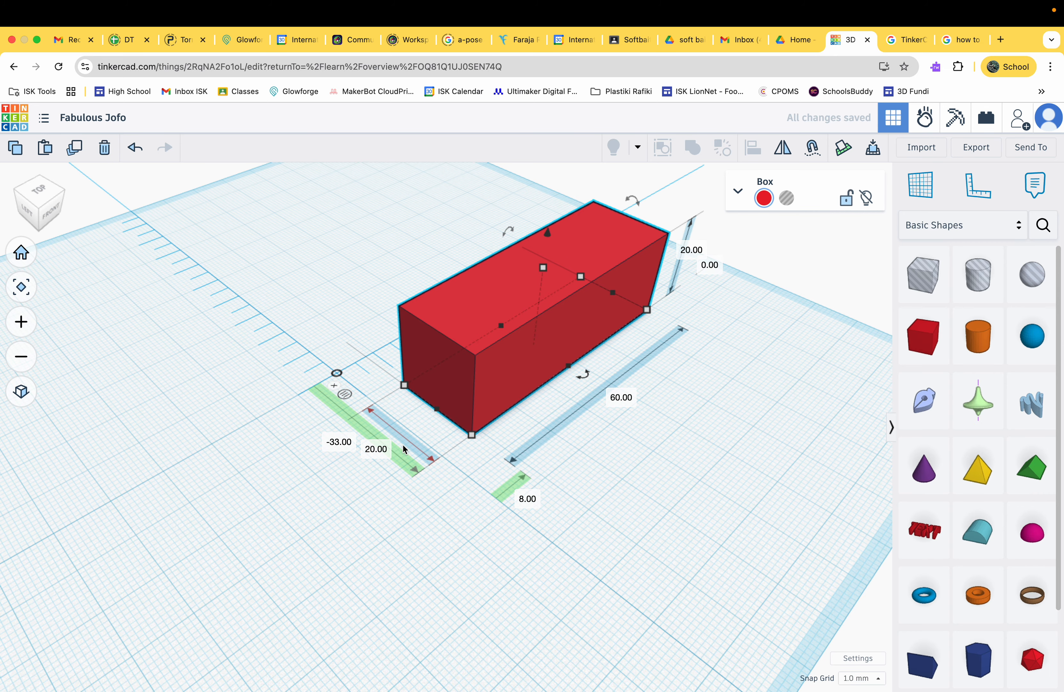
{"action": "right_click_drag", "start_coordinate": [402, 444], "coordinate": [619, 380]}
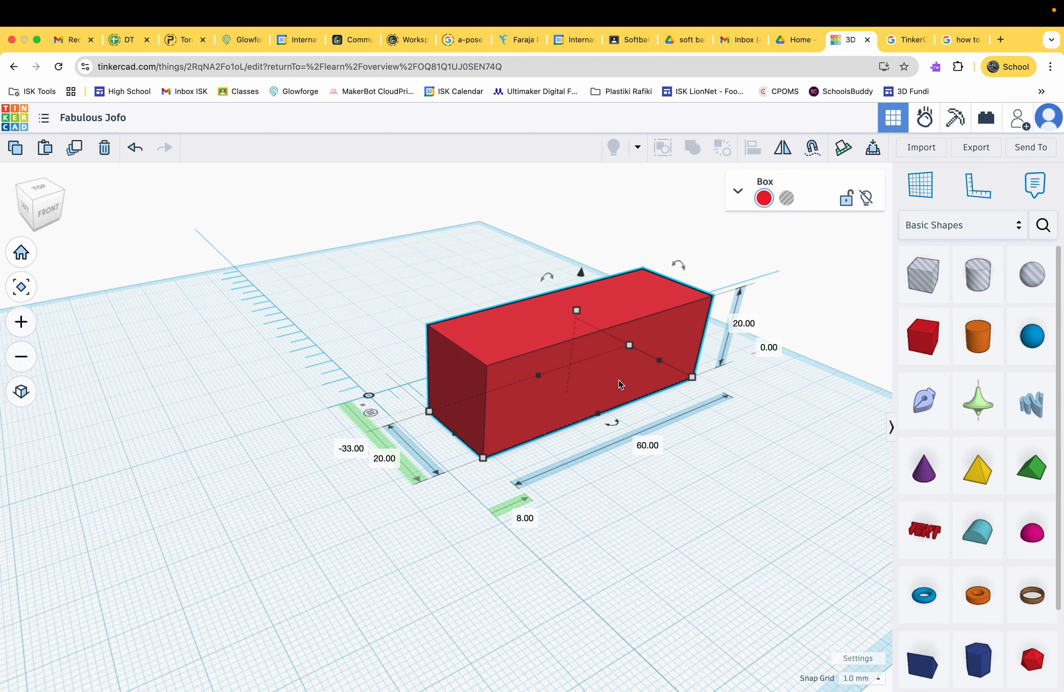
Step: Try a height of 10 mm on the red box and return it to 20 mm
{"action": "left_click", "coordinate": [742, 324]}
{"action": "type", "text": "10"}
{"action": "key", "text": "Return"}
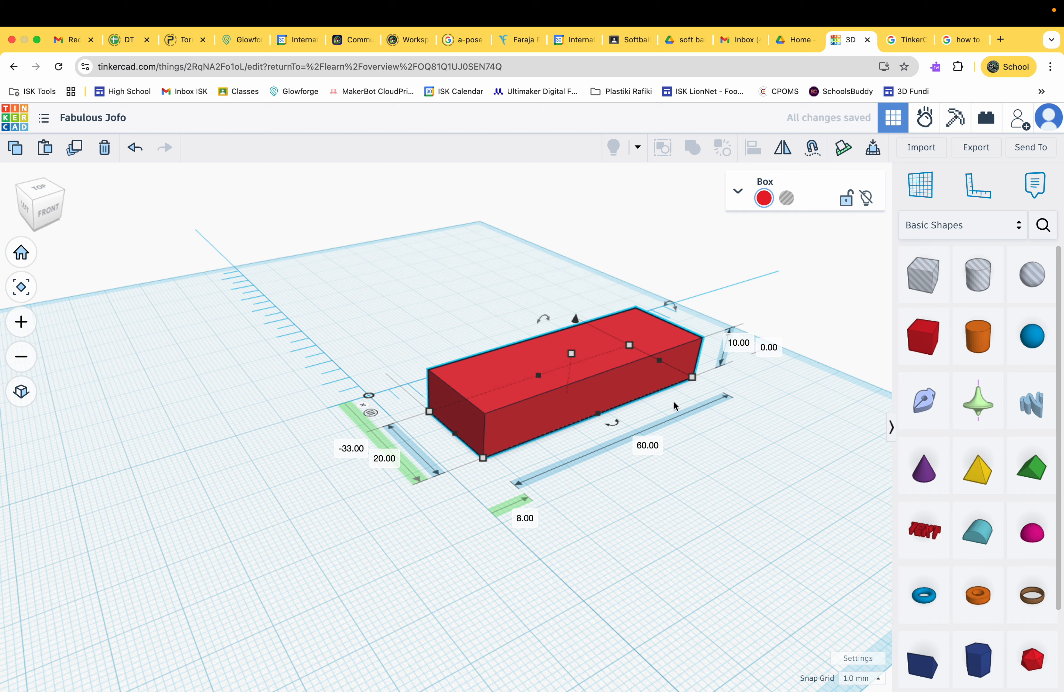
{"action": "left_click", "coordinate": [743, 341]}
{"action": "type", "text": "20"}
{"action": "key", "text": "Return"}
Step: Switch the ruler to measure the box's position from its midpoint instead of its endpoint
{"action": "right_click_drag", "start_coordinate": [633, 501], "coordinate": [512, 542]}
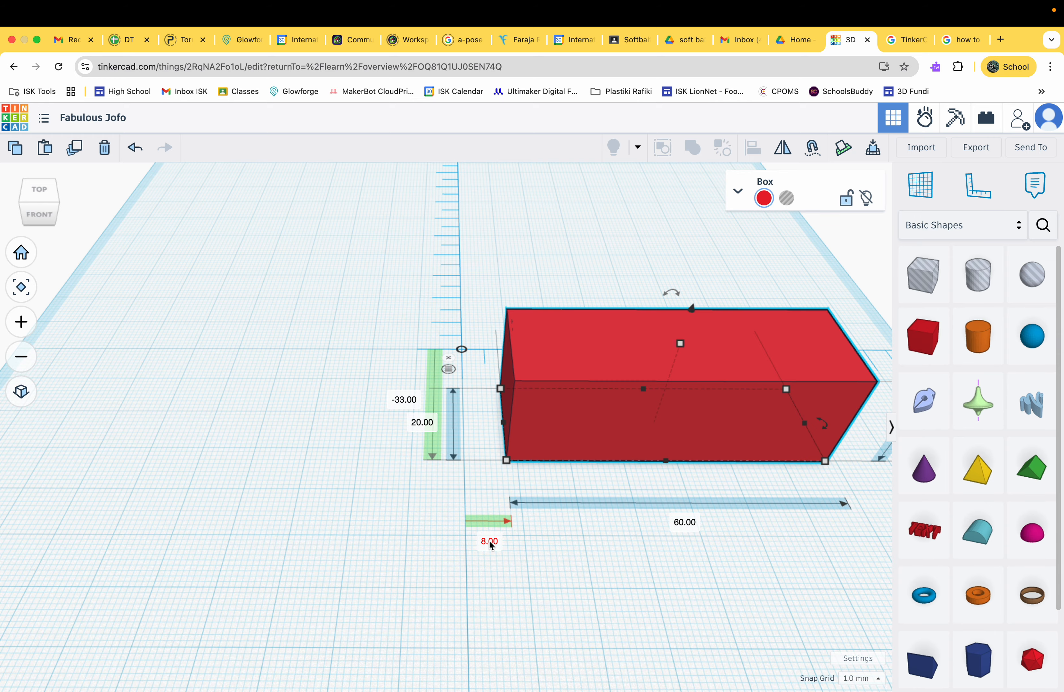
{"action": "scroll", "coordinate": [490, 541], "scroll_direction": "up", "scroll_amount": 2}
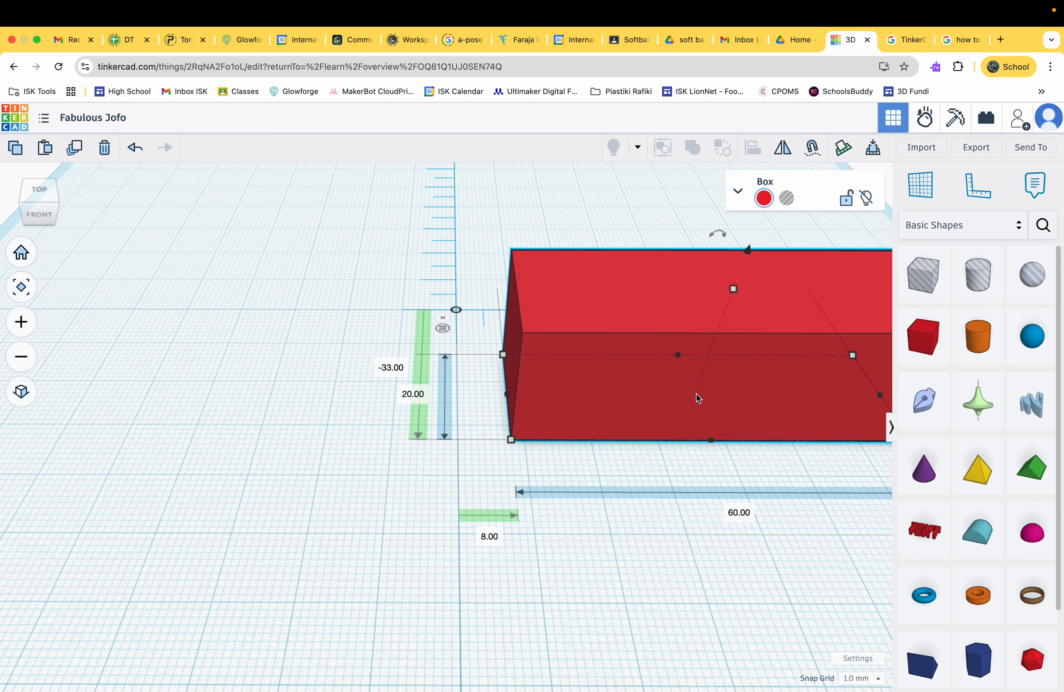
{"action": "left_click", "coordinate": [443, 330]}
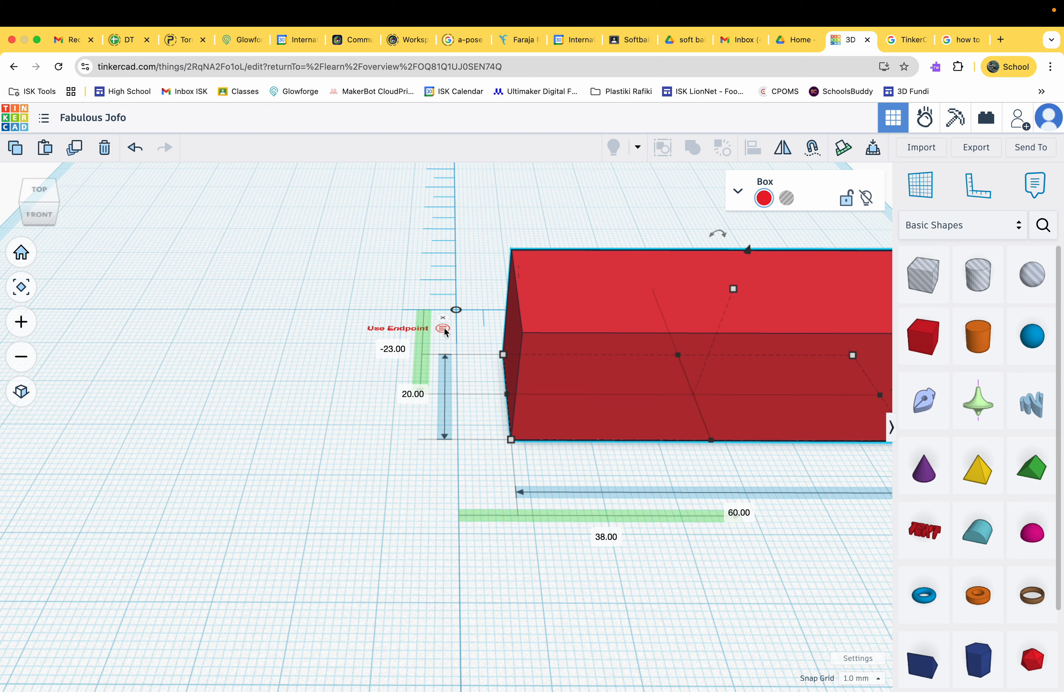
Step: Centre the box horizontally on the ruler origin by setting its lengthwise and widthwise midpoint offsets to 0
{"action": "scroll", "coordinate": [451, 404], "scroll_direction": "down", "scroll_amount": 2}
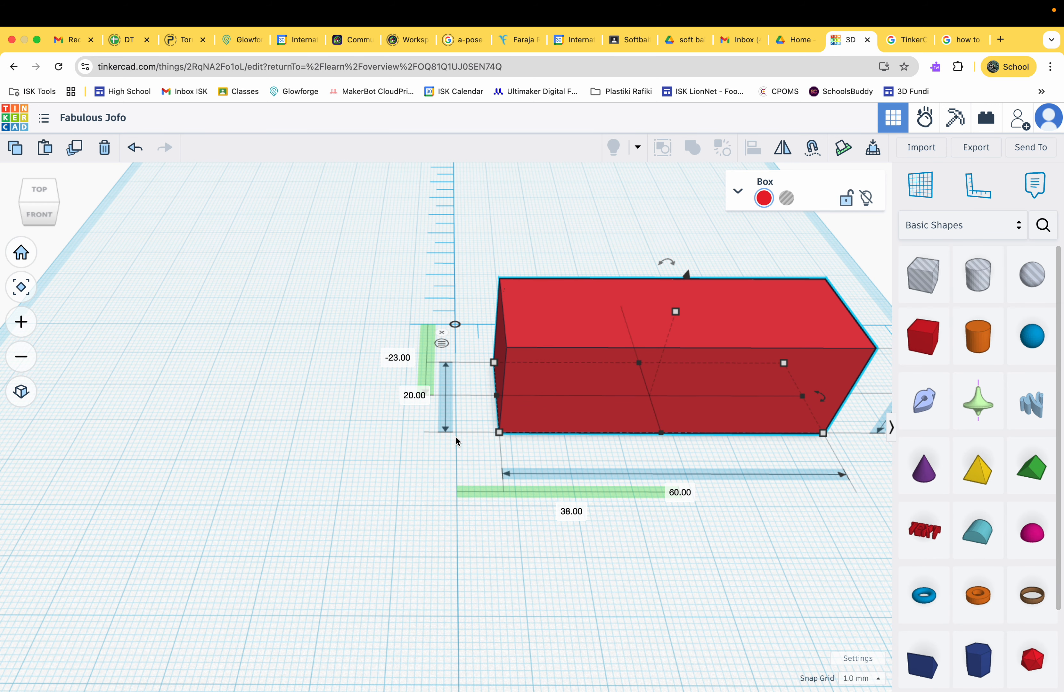
{"action": "left_click", "coordinate": [569, 511]}
{"action": "type", "text": "0"}
{"action": "key", "text": "Return"}
{"action": "right_click_drag", "start_coordinate": [437, 551], "coordinate": [632, 556]}
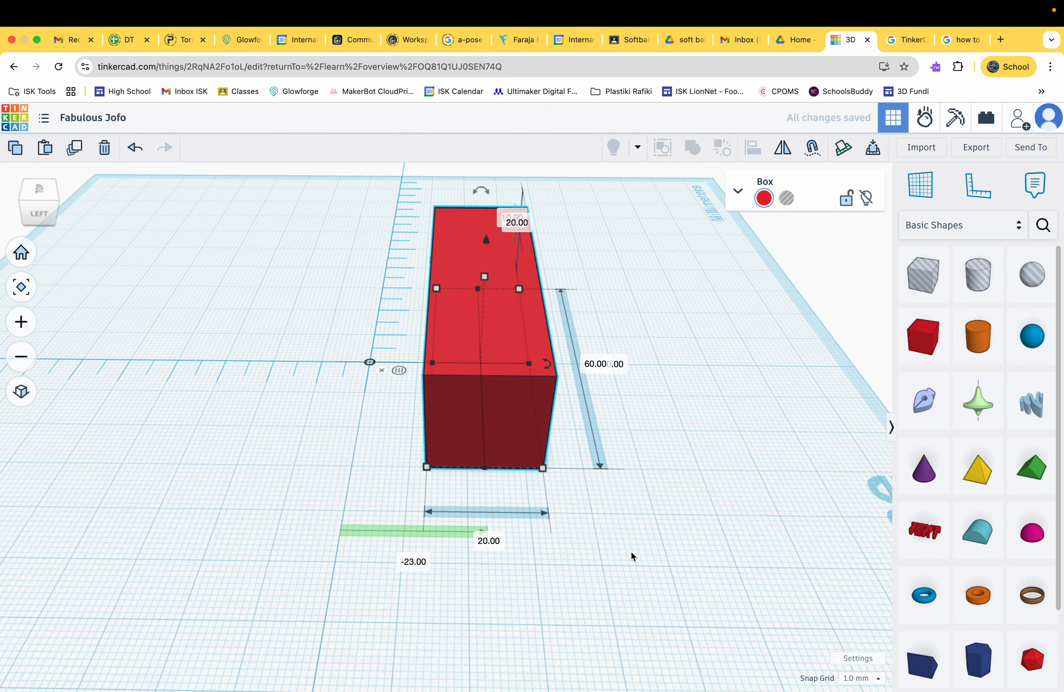
{"action": "left_click", "coordinate": [427, 563]}
{"action": "type", "text": "0"}
{"action": "key", "text": "Return"}
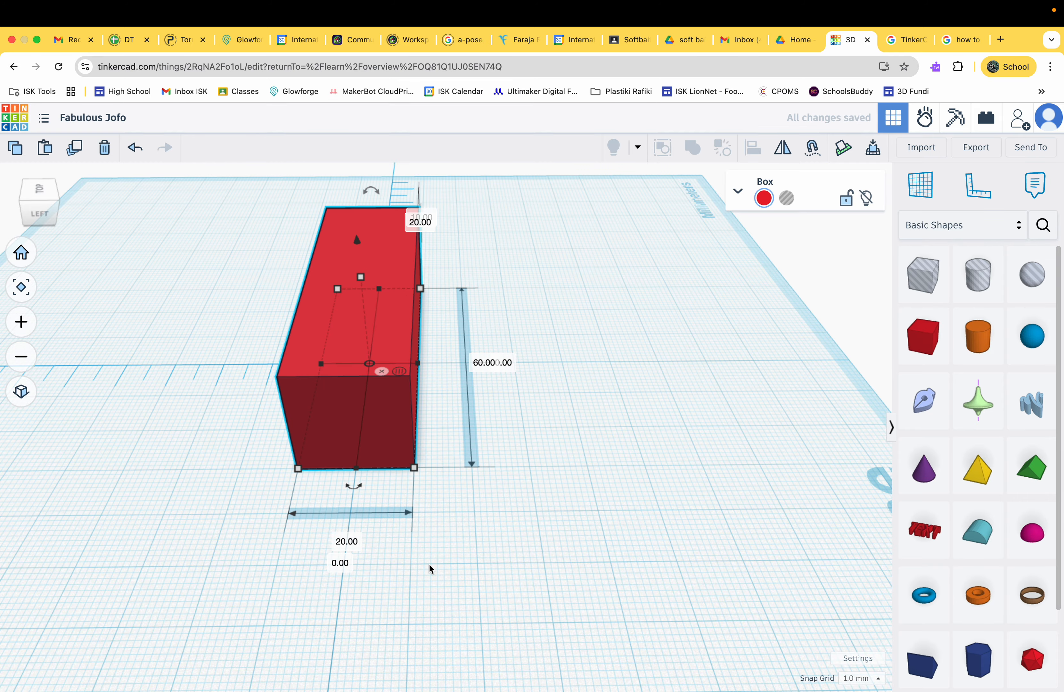
Step: Set the box's vertical midpoint offset to 0 so it is centred on the workplane, and deselect it
{"action": "right_click_drag", "start_coordinate": [440, 587], "coordinate": [255, 586]}
{"action": "right_click_drag", "start_coordinate": [358, 487], "coordinate": [376, 434]}
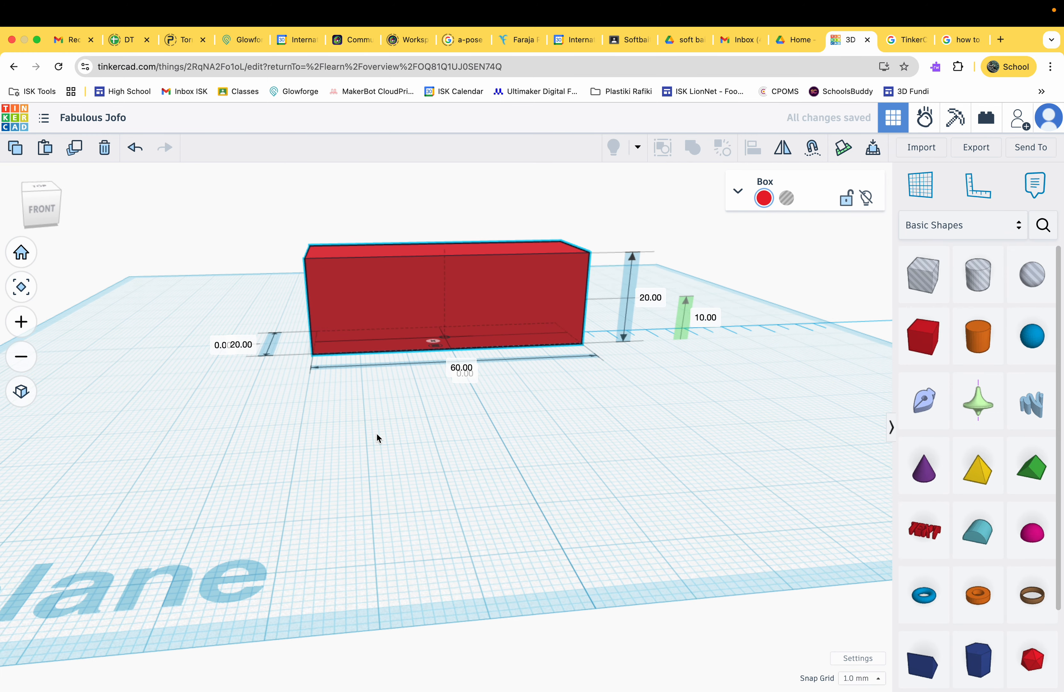
{"action": "scroll", "coordinate": [468, 368], "scroll_direction": "up", "scroll_amount": 2}
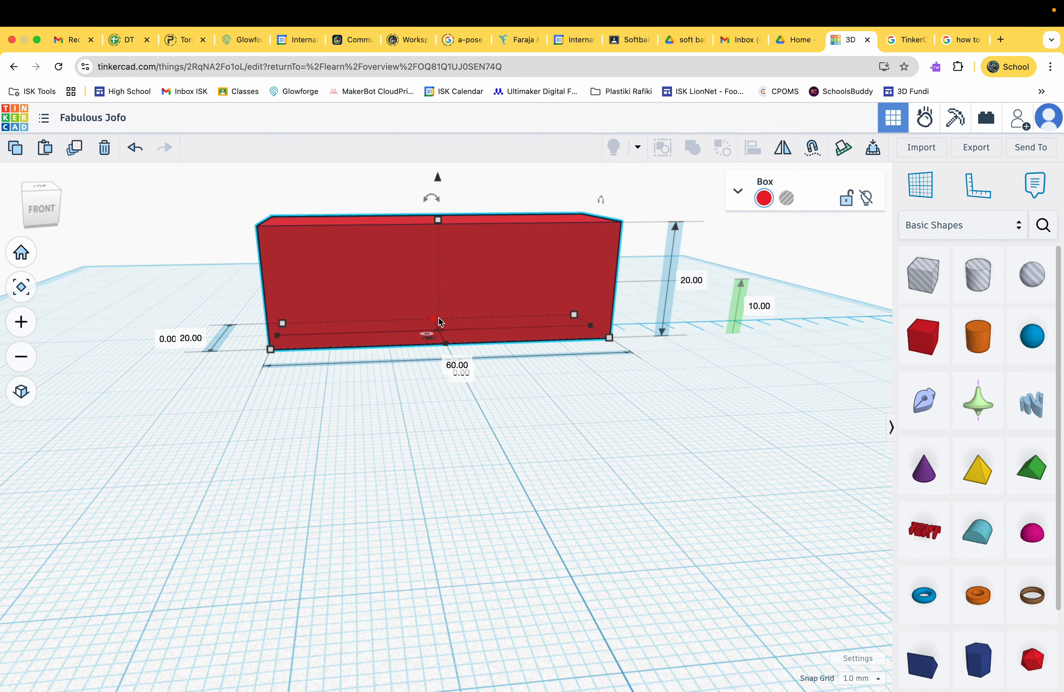
{"action": "mouse_move", "coordinate": [463, 439]}
{"action": "right_mouse_down"}
{"action": "mouse_move", "coordinate": [454, 410]}
{"action": "mouse_move", "coordinate": [447, 438]}
{"action": "right_mouse_up"}
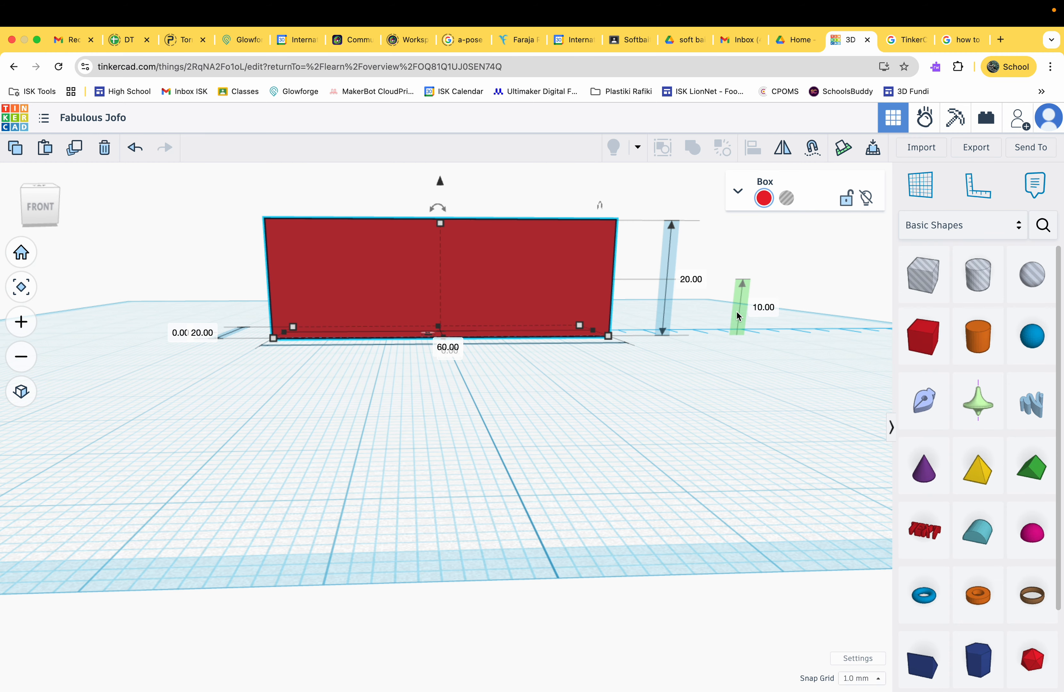
{"action": "left_click", "coordinate": [764, 309]}
{"action": "type", "text": "0"}
{"action": "key", "text": "Return"}
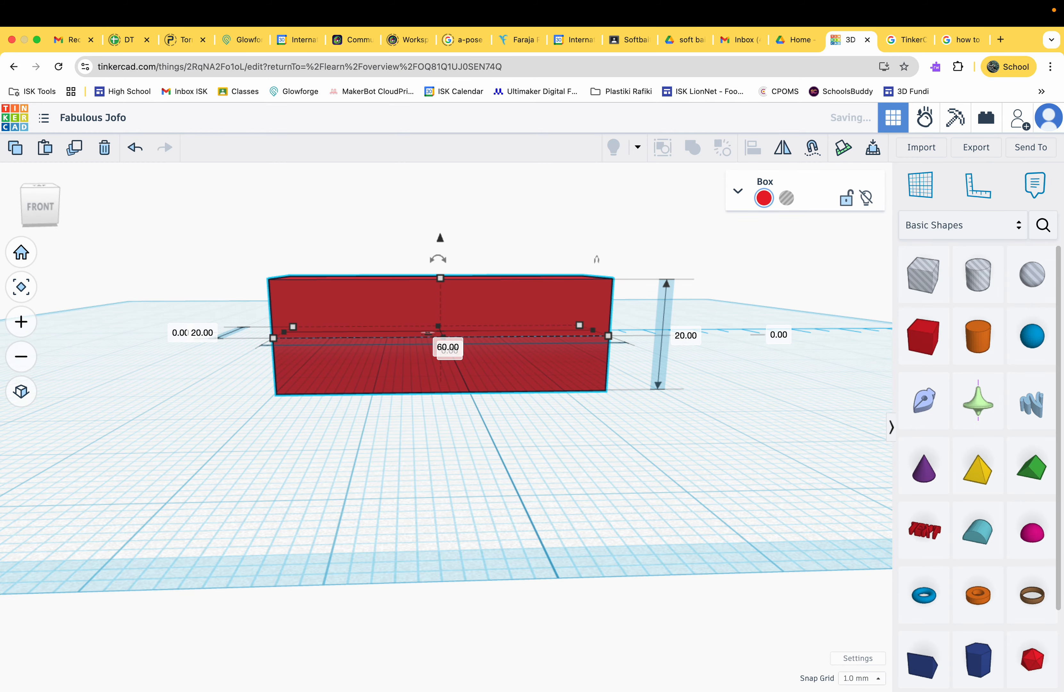
{"action": "right_click_drag", "start_coordinate": [607, 445], "coordinate": [622, 528]}
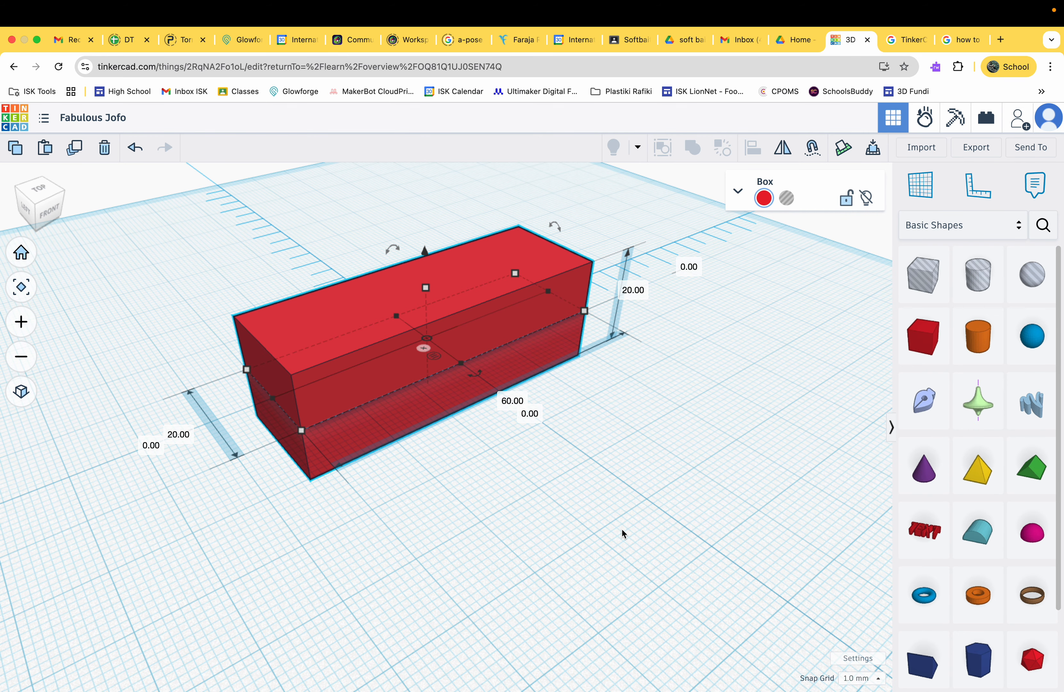
{"action": "left_click", "coordinate": [625, 523]}
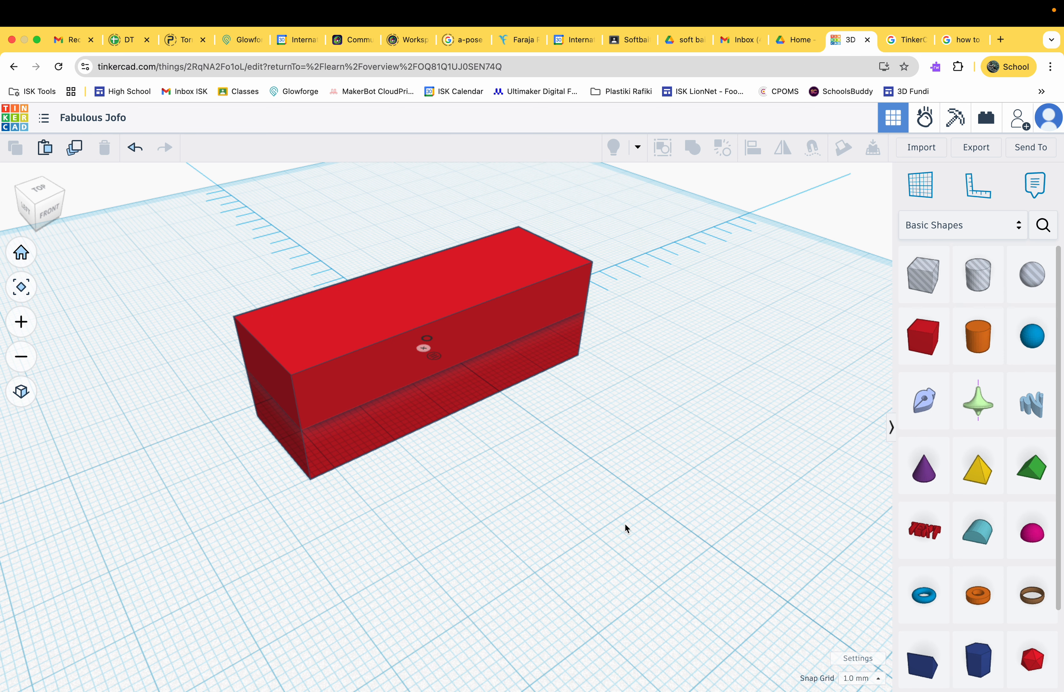
Step: Choose the last-listed 4.3 MB STL scan in the soft bait 3d scans folder for import
{"action": "left_click", "coordinate": [921, 147]}
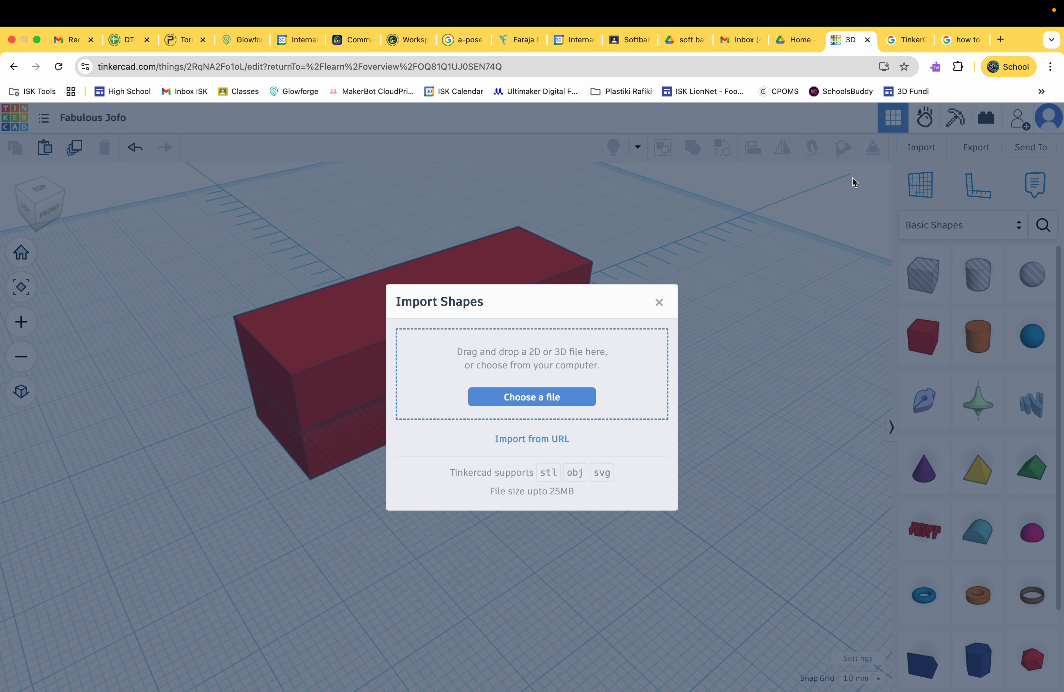
{"action": "left_click", "coordinate": [551, 401]}
{"action": "scroll", "coordinate": [412, 413], "scroll_direction": "down", "scroll_amount": 10}
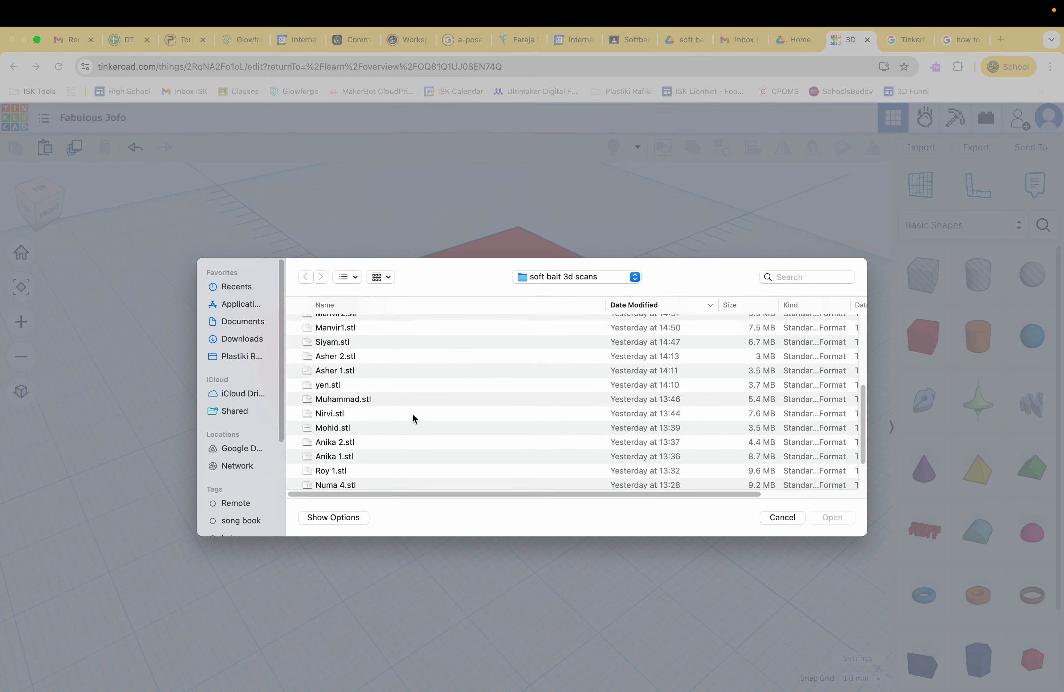
{"action": "scroll", "coordinate": [412, 413], "scroll_direction": "down", "scroll_amount": 3}
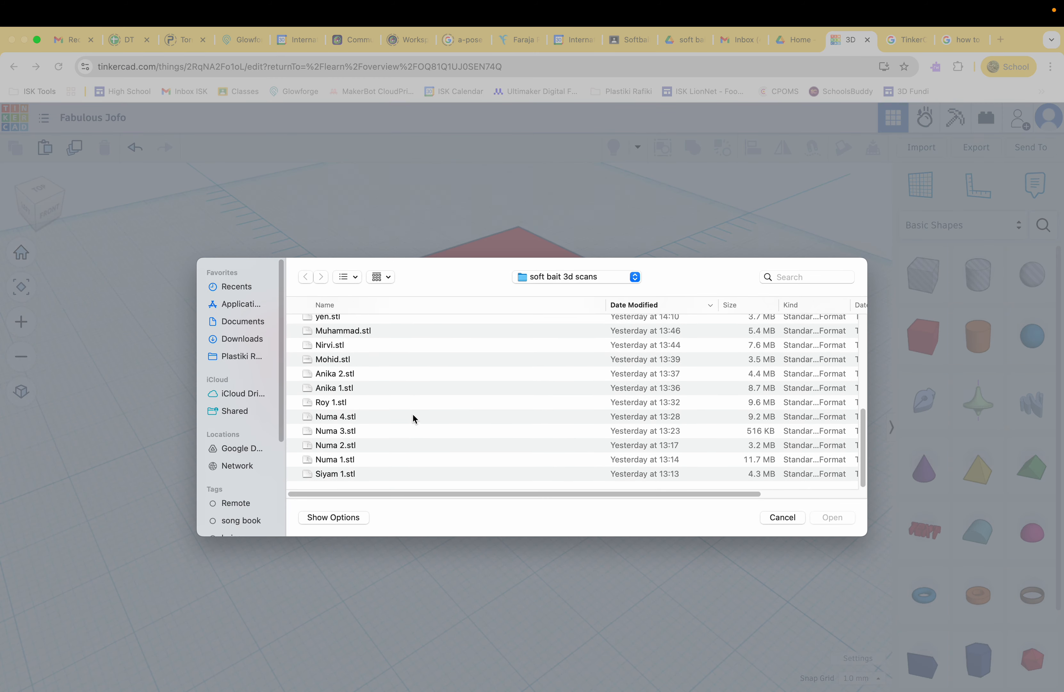
{"action": "left_click", "coordinate": [361, 474]}
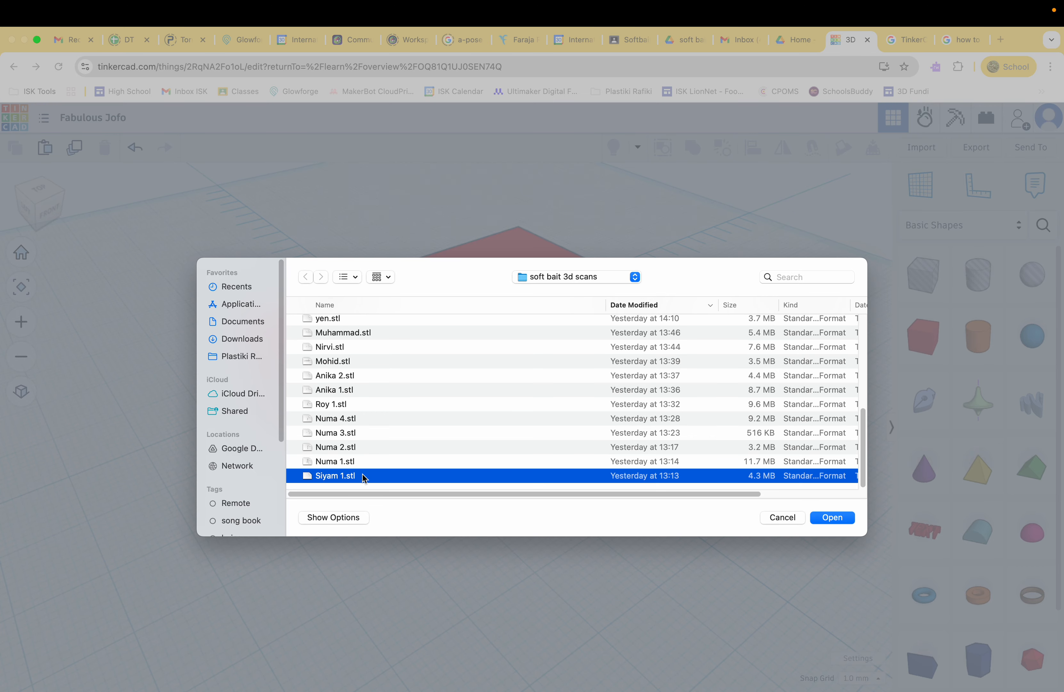
{"action": "left_click", "coordinate": [835, 517]}
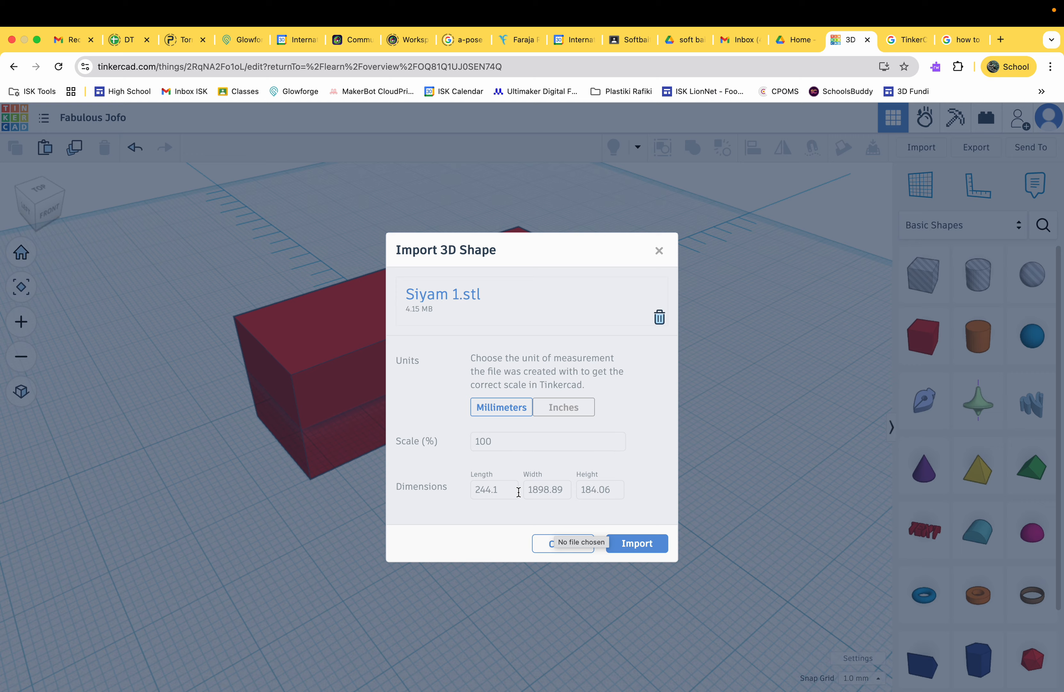
Step: Scale the STL scan to a width of 50 mm and import it in millimetres
{"action": "left_click", "coordinate": [564, 490]}
{"action": "type", "text": "50"}
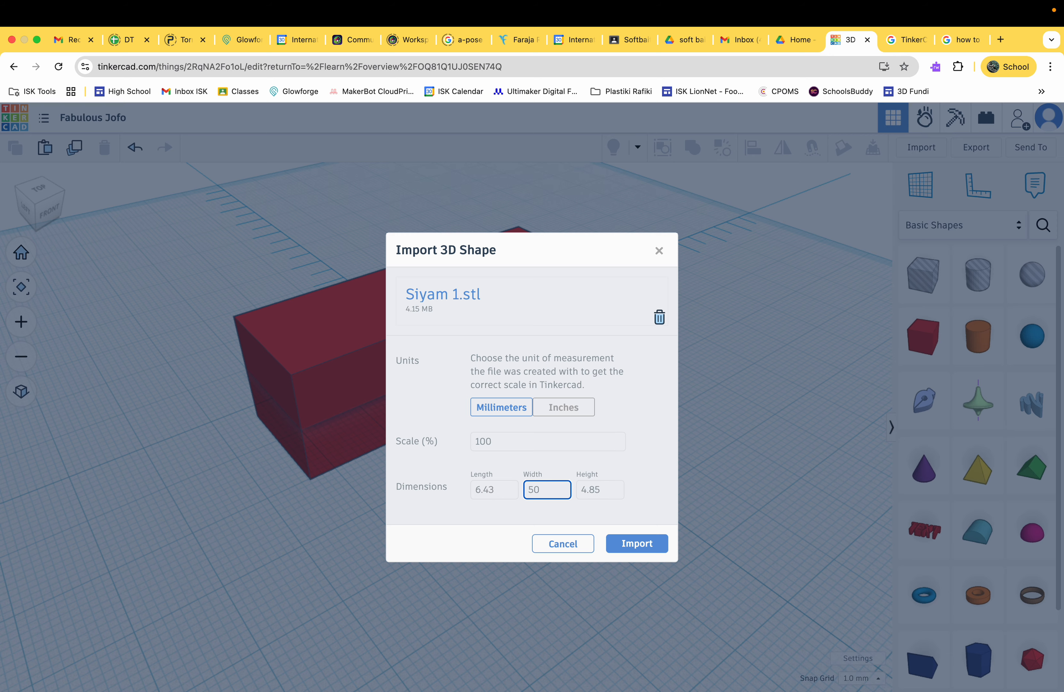
{"action": "left_click", "coordinate": [634, 542]}
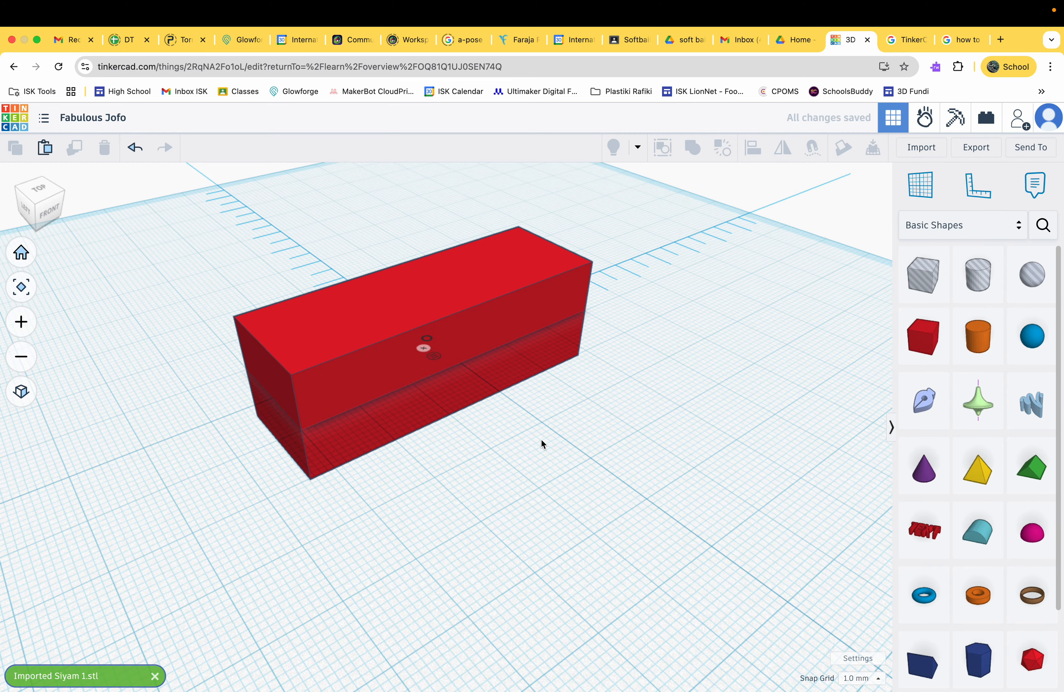
Step: Turn on transparency for the red box to reveal the scan inside, and deselect it
{"action": "scroll", "coordinate": [541, 438], "scroll_direction": "down", "scroll_amount": 5}
{"action": "scroll", "coordinate": [541, 439], "scroll_direction": "up", "scroll_amount": 2}
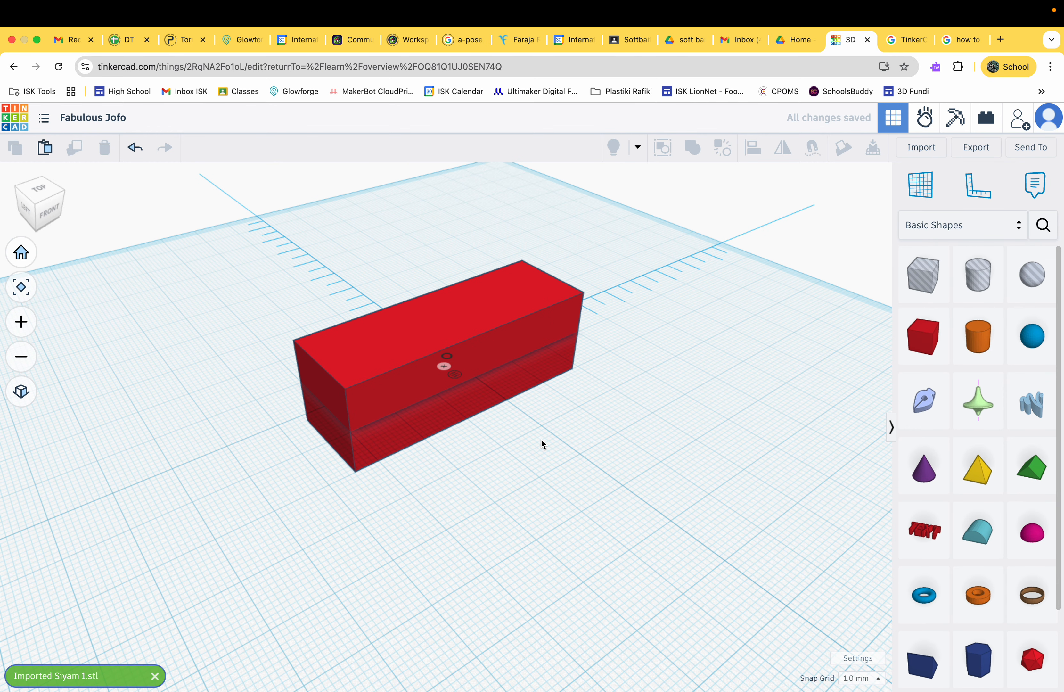
{"action": "right_click_drag", "start_coordinate": [541, 442], "coordinate": [567, 419]}
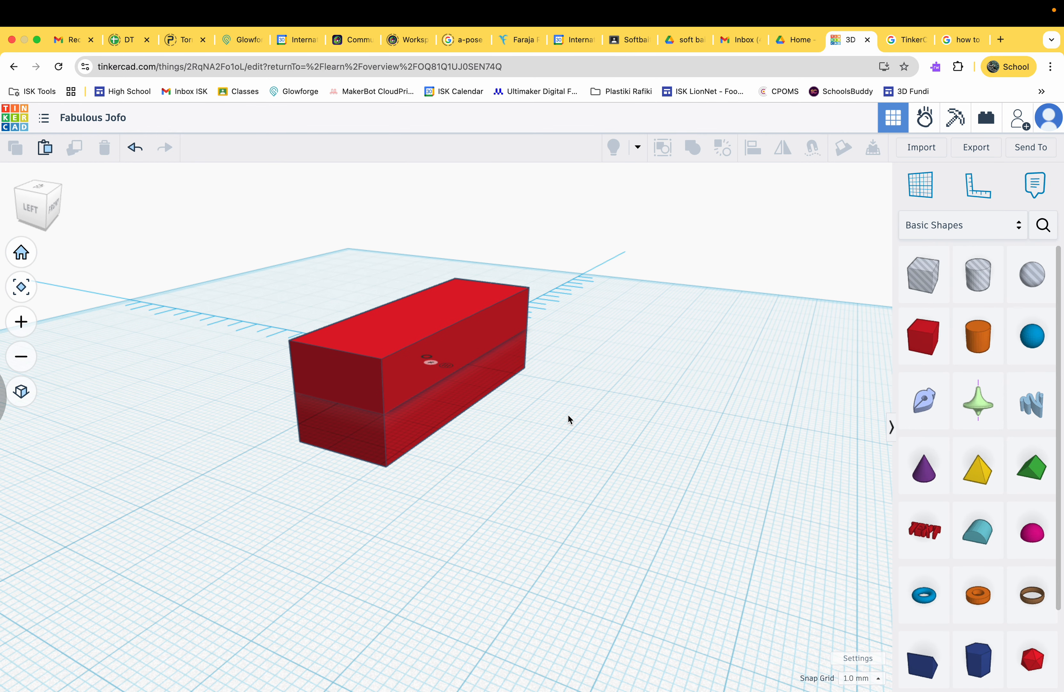
{"action": "scroll", "coordinate": [567, 415], "scroll_direction": "up", "scroll_amount": 1}
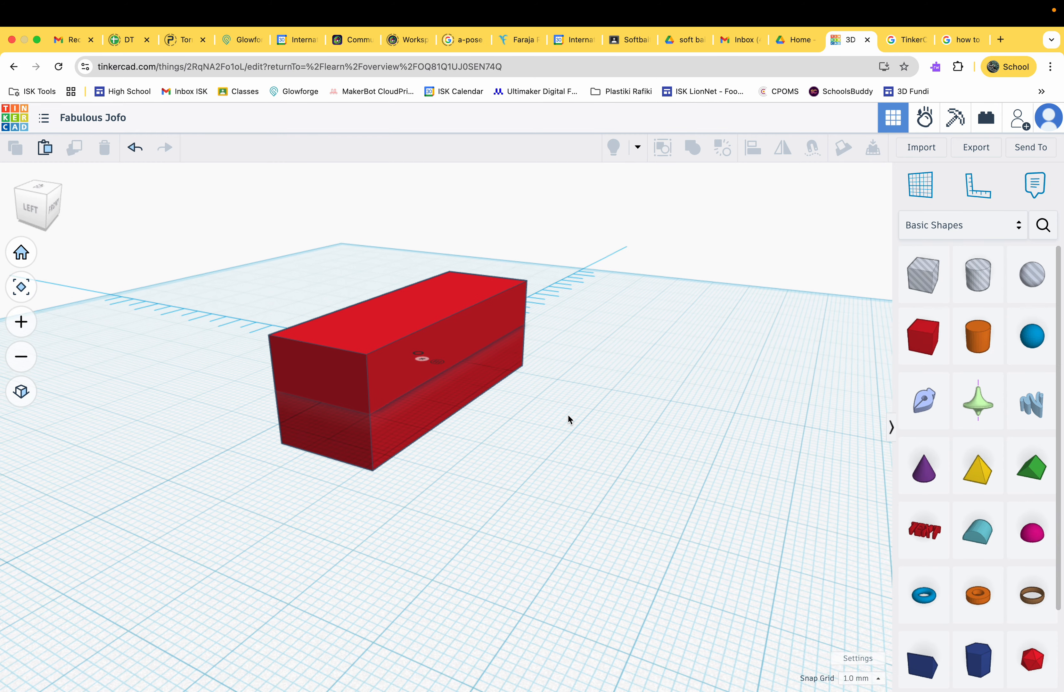
{"action": "scroll", "coordinate": [568, 416], "scroll_direction": "up", "scroll_amount": 1}
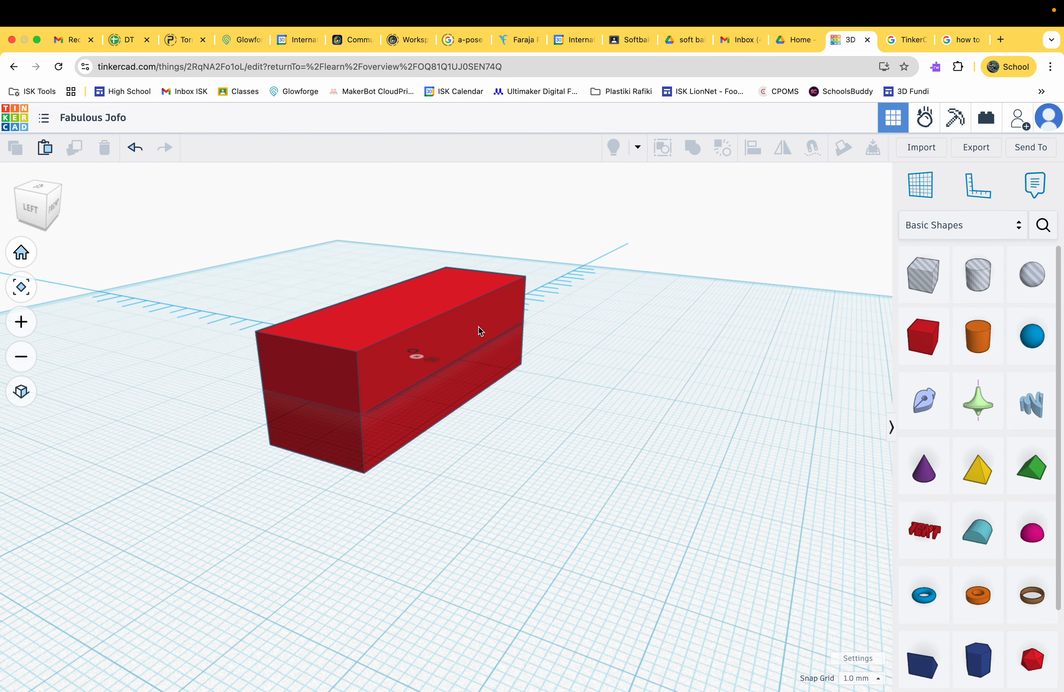
{"action": "left_click", "coordinate": [461, 277]}
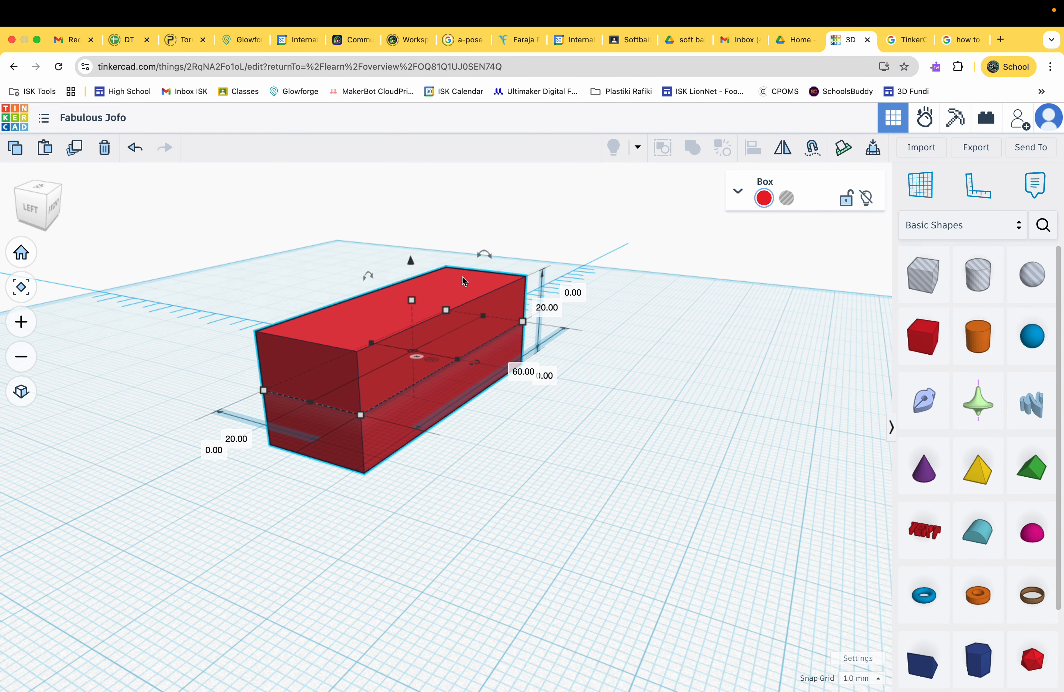
{"action": "left_click", "coordinate": [763, 198]}
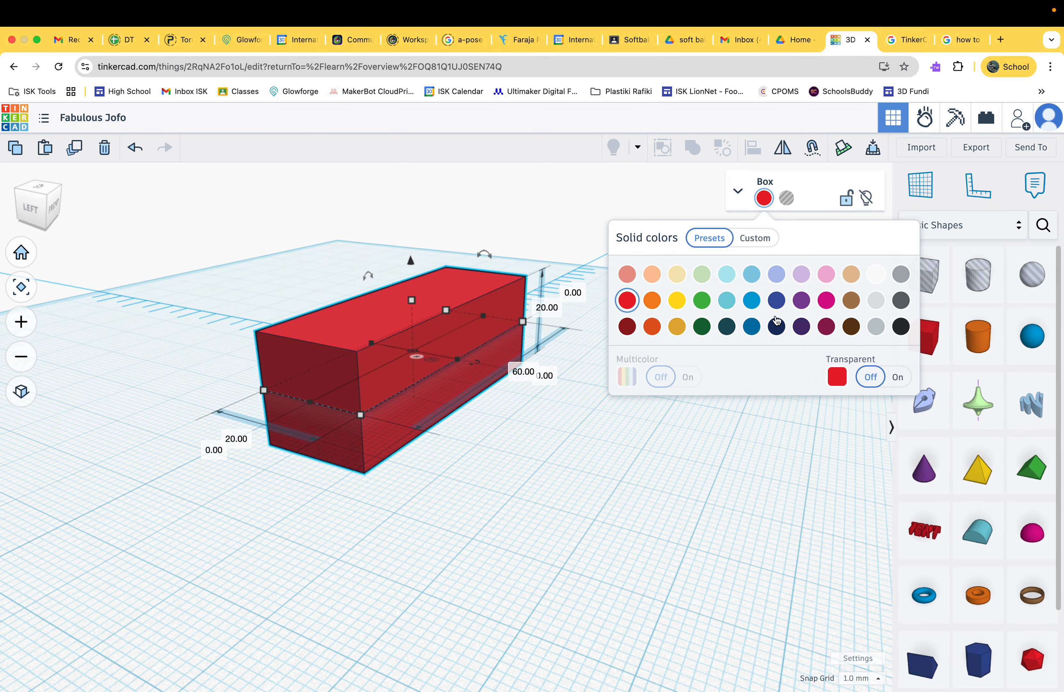
{"action": "left_click", "coordinate": [894, 378]}
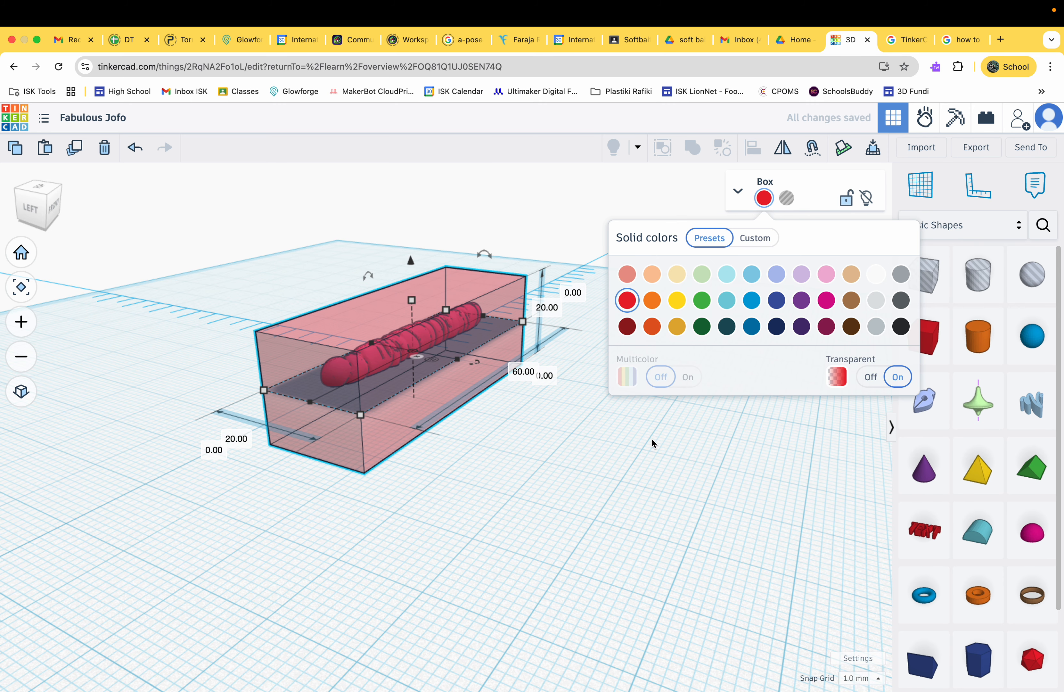
{"action": "scroll", "coordinate": [539, 435], "scroll_direction": "up", "scroll_amount": 1}
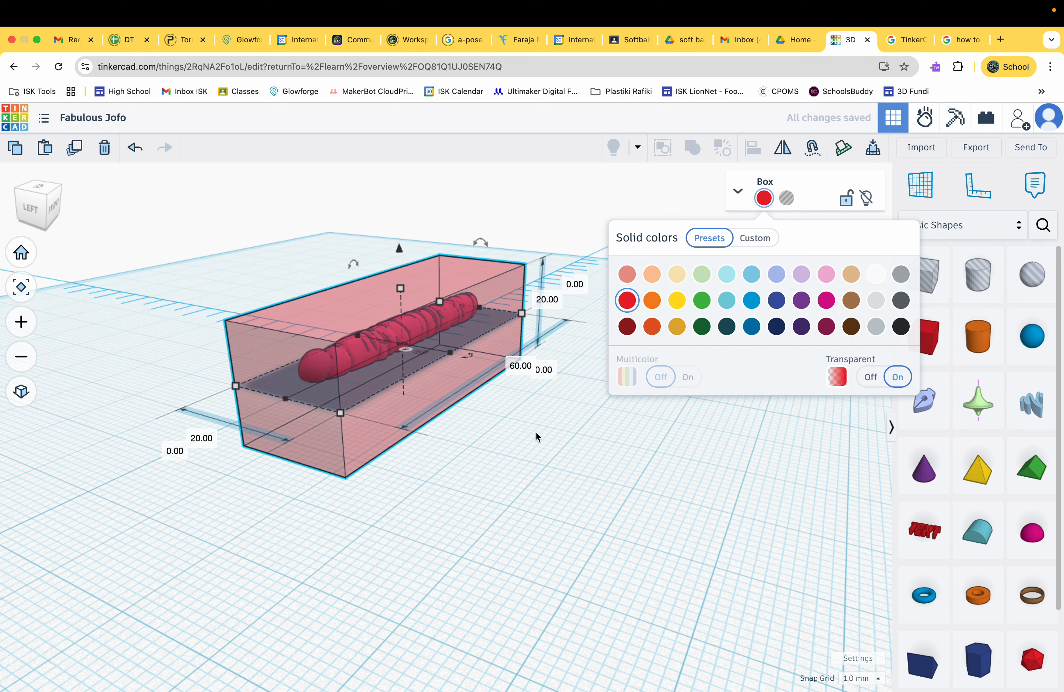
{"action": "left_click", "coordinate": [615, 463]}
Step: Isolate the scan inside the transparent box as the selection and set its vertical midpoint offset to 0
{"action": "right_click_drag", "start_coordinate": [582, 447], "coordinate": [473, 399]}
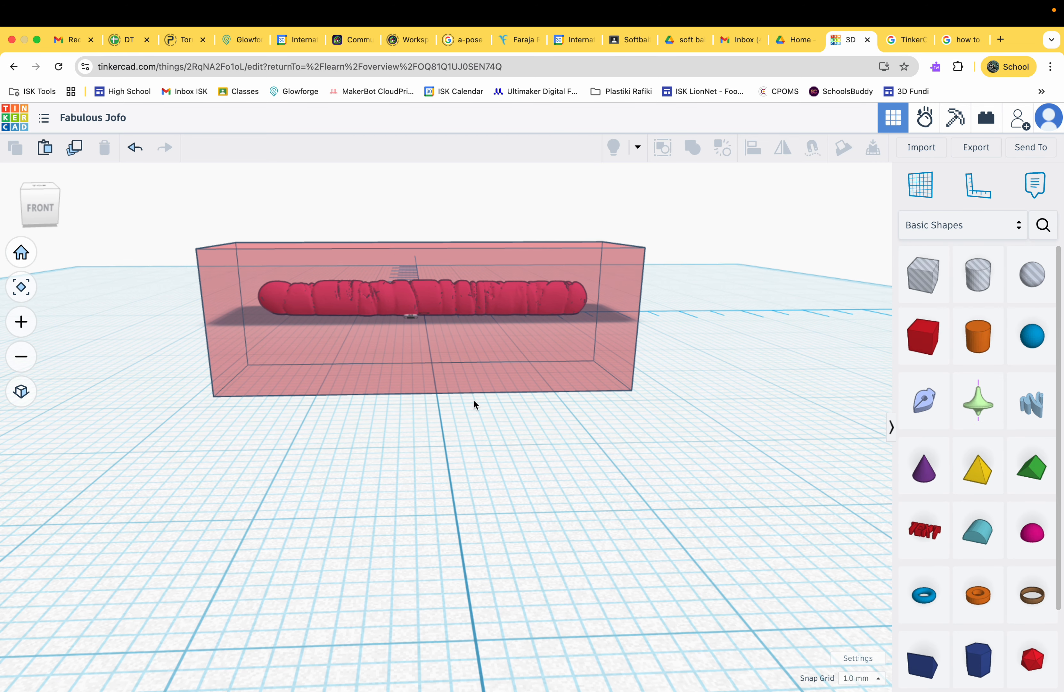
{"action": "left_click", "coordinate": [449, 291]}
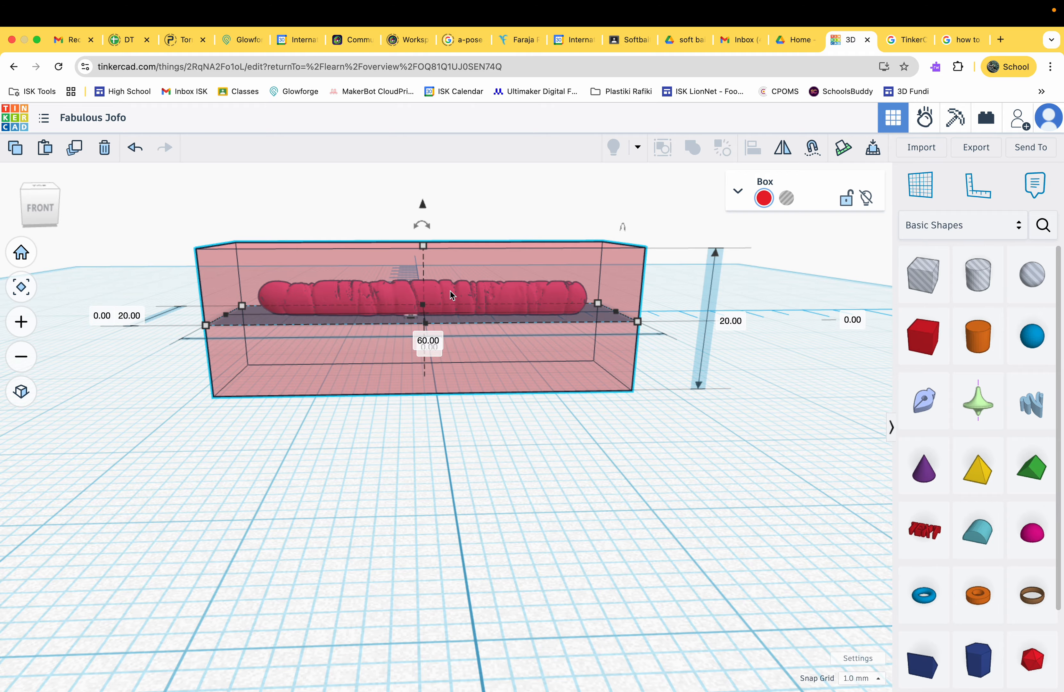
{"action": "right_click_drag", "start_coordinate": [450, 291], "coordinate": [520, 307]}
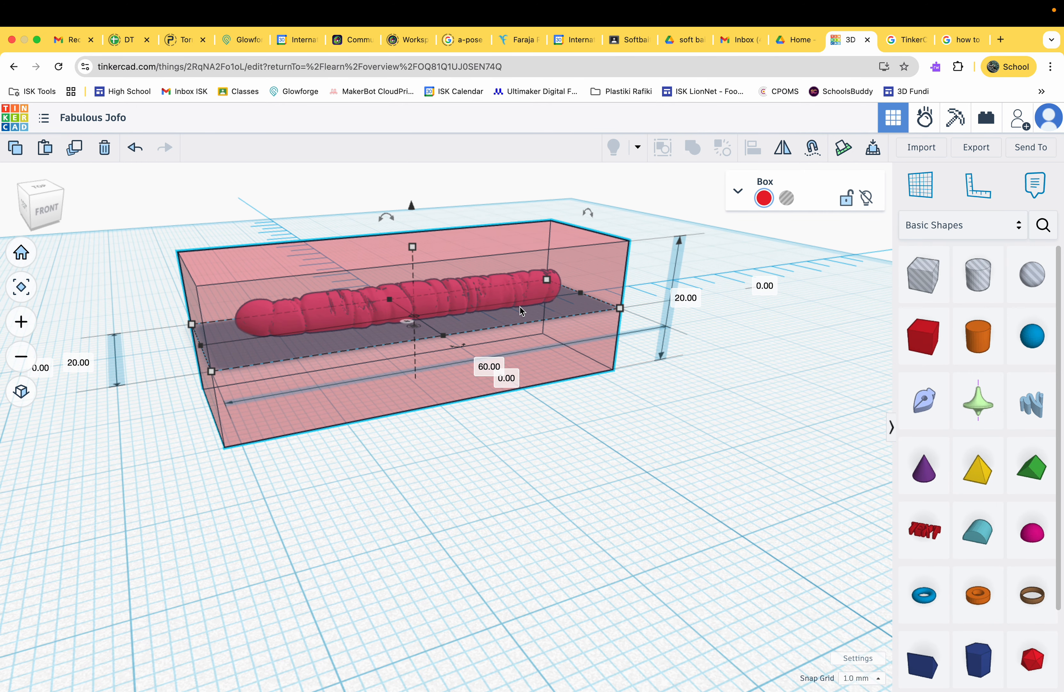
{"action": "key", "text": "super+a"}
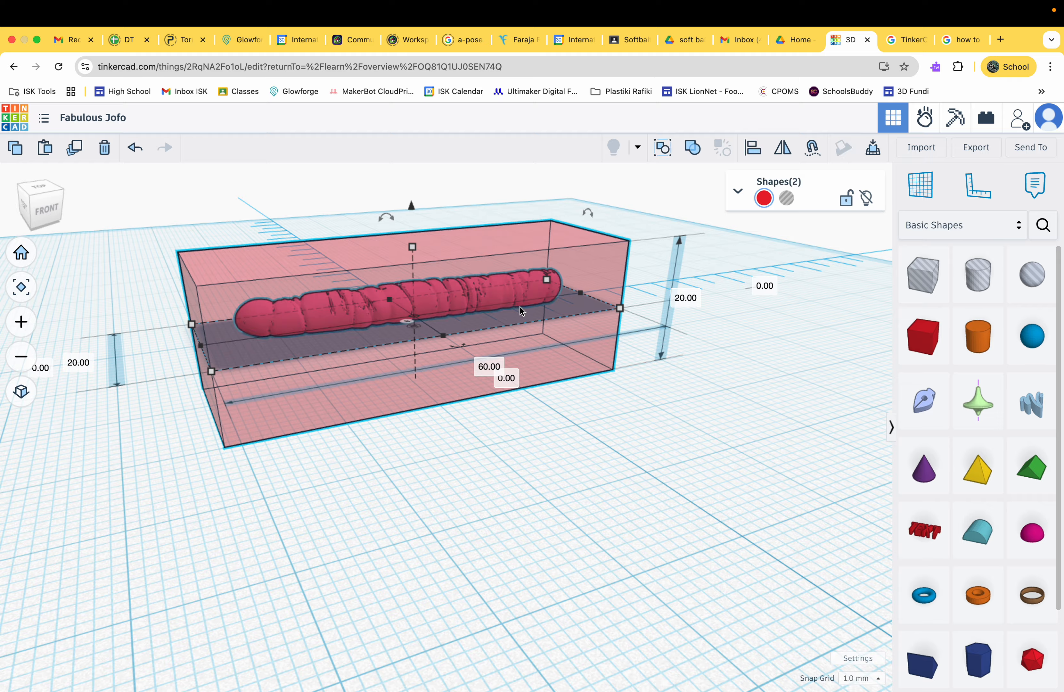
{"action": "left_click", "coordinate": [609, 263], "text": "shift"}
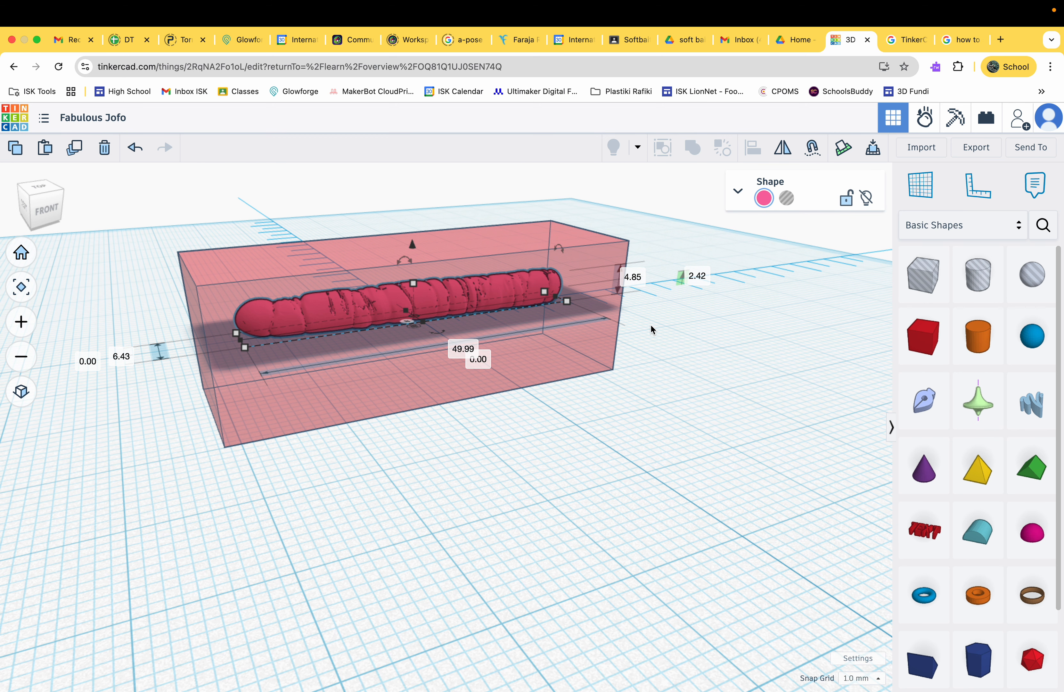
{"action": "right_click_drag", "start_coordinate": [651, 328], "coordinate": [731, 290]}
{"action": "left_click", "coordinate": [733, 290]}
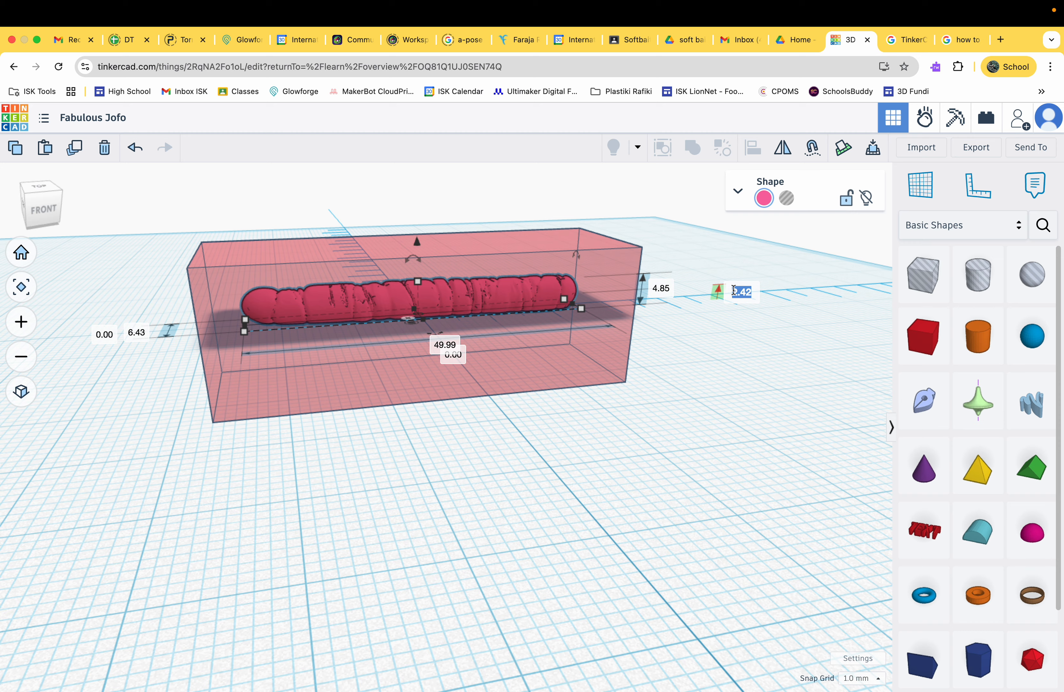
{"action": "type", "text": "0"}
{"action": "key", "text": "Return"}
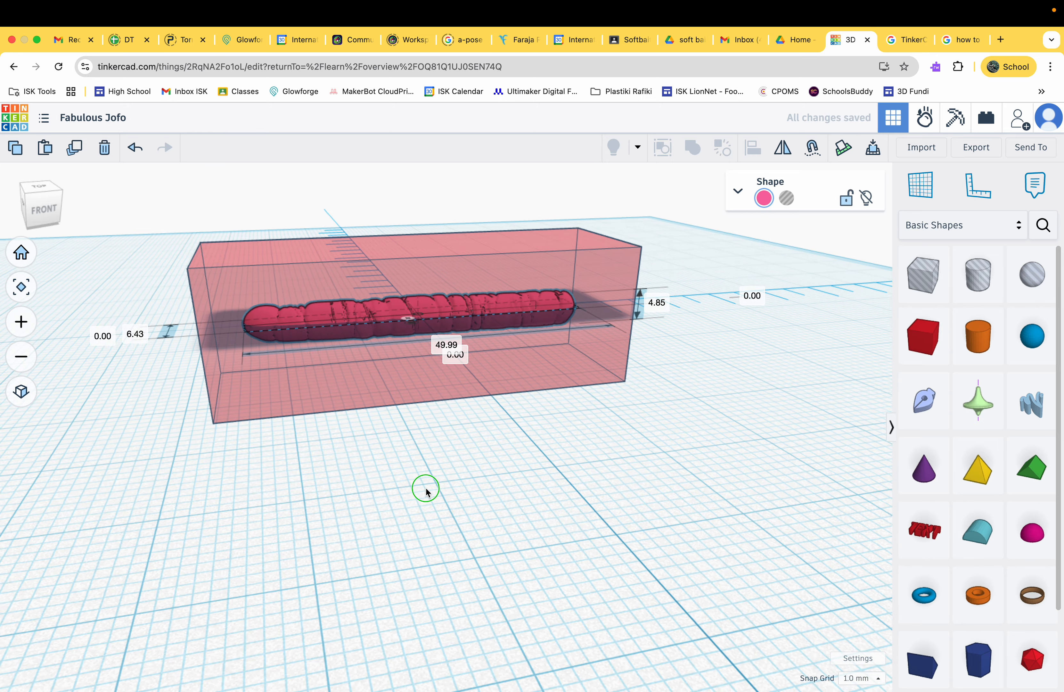
Step: Turn the soft bait scan into a hole and deselect it
{"action": "right_click_drag", "start_coordinate": [426, 488], "coordinate": [274, 542]}
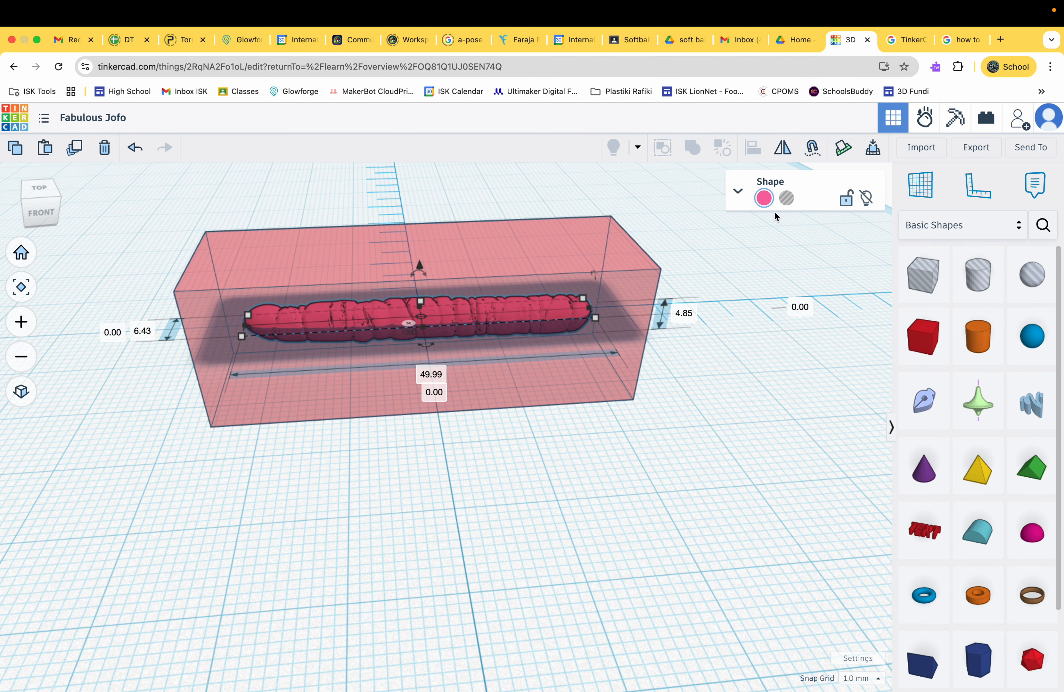
{"action": "left_click", "coordinate": [786, 197]}
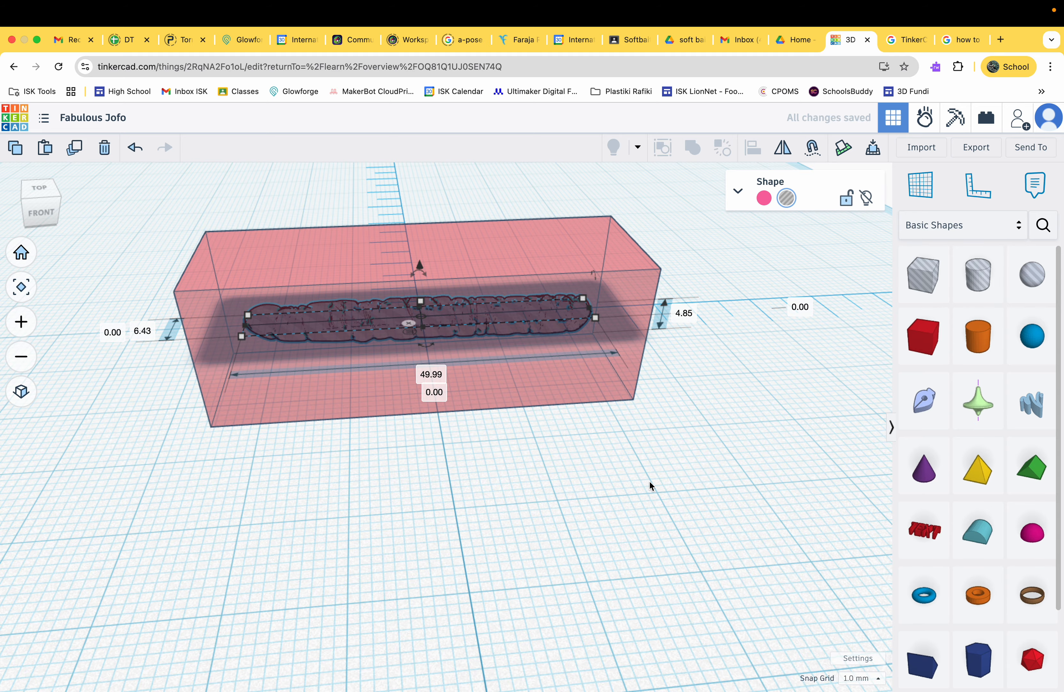
{"action": "right_click_drag", "start_coordinate": [649, 481], "coordinate": [647, 444]}
{"action": "mouse_move", "coordinate": [647, 446]}
{"action": "right_mouse_down"}
{"action": "mouse_move", "coordinate": [667, 470]}
{"action": "mouse_move", "coordinate": [649, 451]}
{"action": "right_mouse_up"}
{"action": "left_click", "coordinate": [675, 438]}
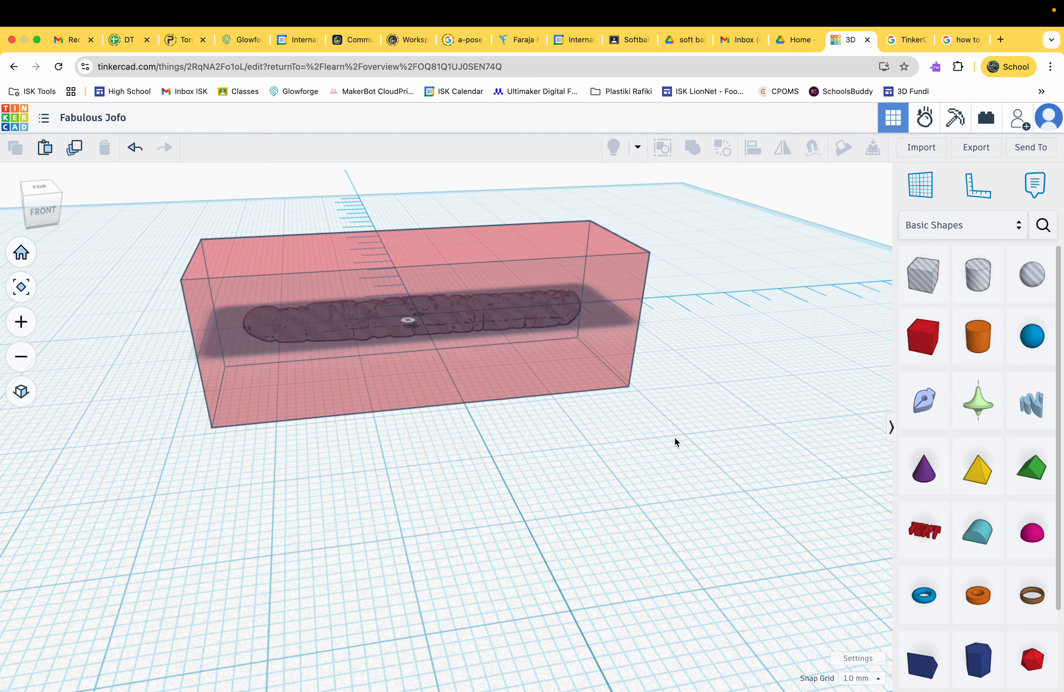
Step: Place a hole cylinder on the workplane in front of the box and set its base to 5 × 5 mm
{"action": "left_click", "coordinate": [972, 281]}
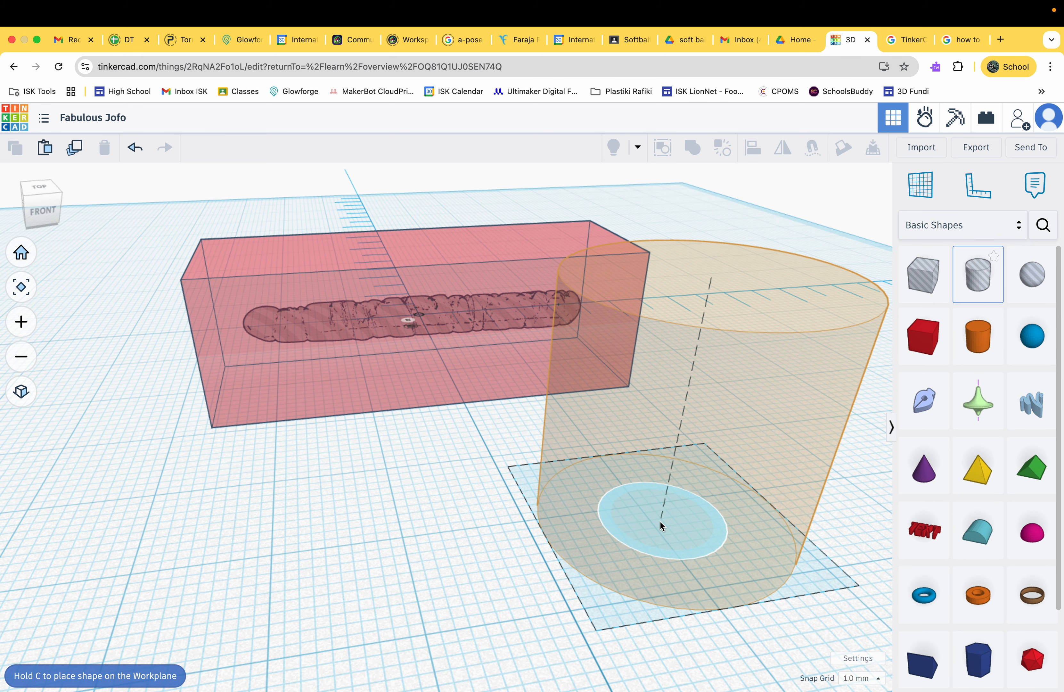
{"action": "left_click", "coordinate": [660, 521]}
{"action": "scroll", "coordinate": [659, 522], "scroll_direction": "down", "scroll_amount": 2}
{"action": "scroll", "coordinate": [669, 609], "scroll_direction": "down", "scroll_amount": 3}
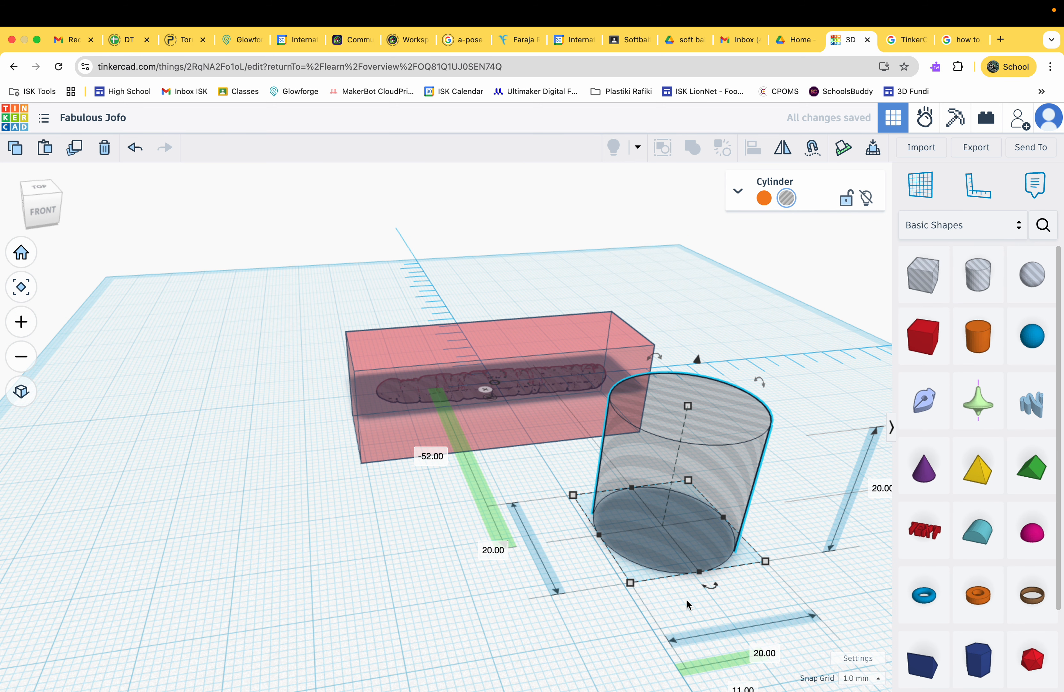
{"action": "type", "text": "5"}
{"action": "key", "text": "Return"}
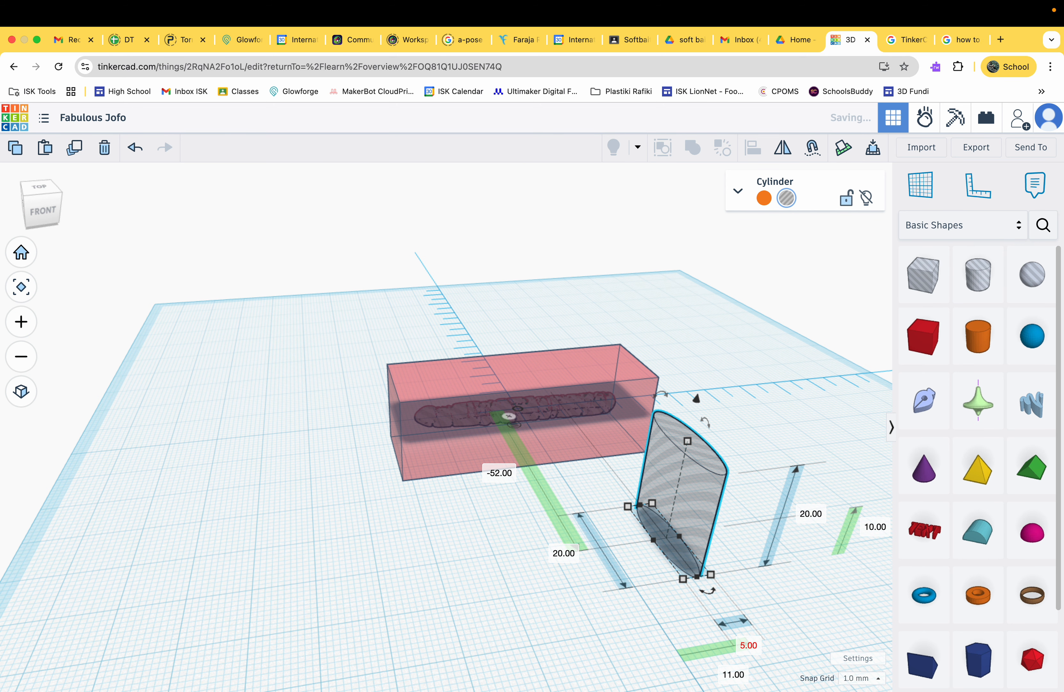
{"action": "left_click", "coordinate": [561, 553]}
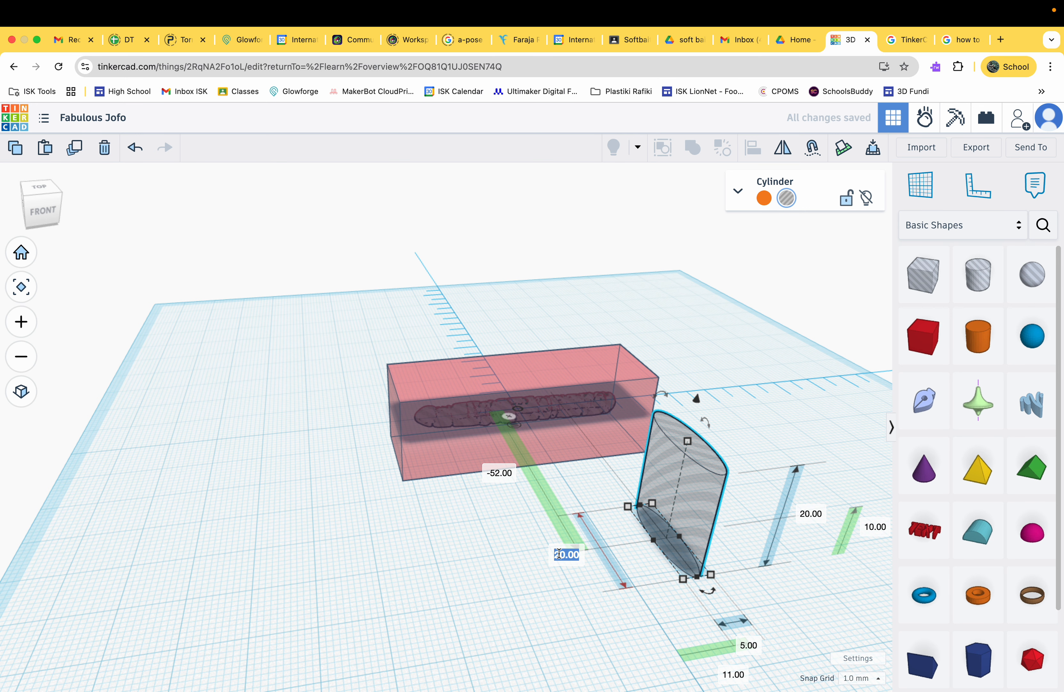
{"action": "type", "text": "5"}
{"action": "key", "text": "Return"}
{"action": "mouse_move", "coordinate": [477, 554]}
{"action": "right_mouse_down"}
{"action": "mouse_move", "coordinate": [442, 490]}
{"action": "mouse_move", "coordinate": [436, 503]}
{"action": "mouse_move", "coordinate": [458, 542]}
{"action": "right_mouse_up"}
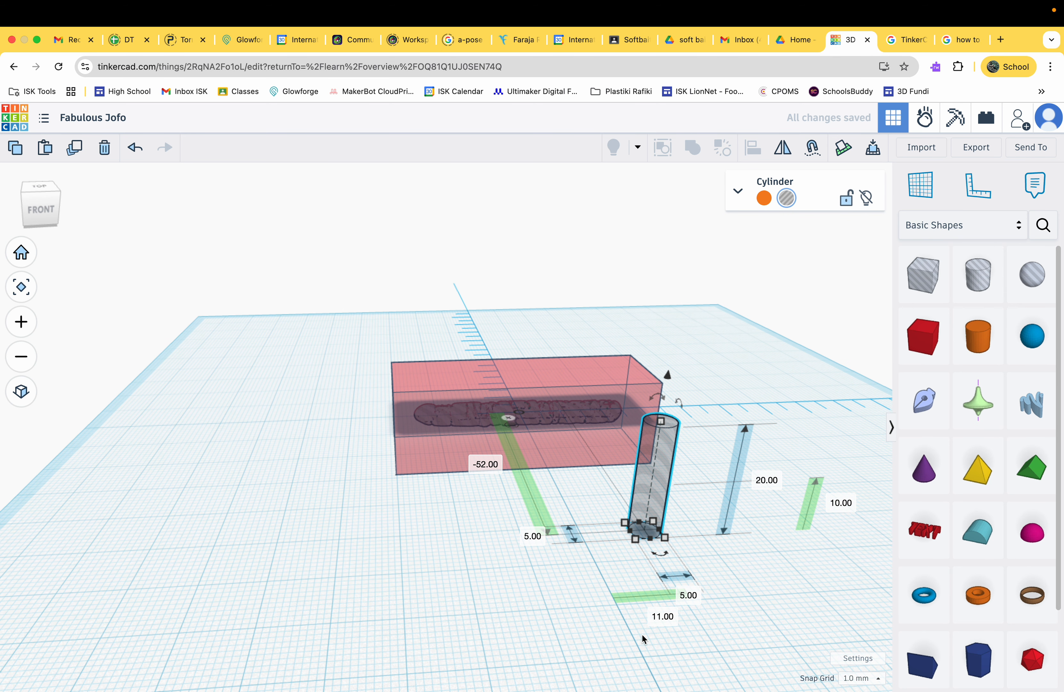
Step: Set both horizontal offsets of the hole cylinder to 0 so it is centred on the ruler origin, and deselect it
{"action": "left_click", "coordinate": [664, 617]}
{"action": "type", "text": "0"}
{"action": "key", "text": "Return"}
{"action": "right_click_drag", "start_coordinate": [541, 583], "coordinate": [475, 498]}
{"action": "left_click", "coordinate": [470, 472]}
{"action": "type", "text": "0"}
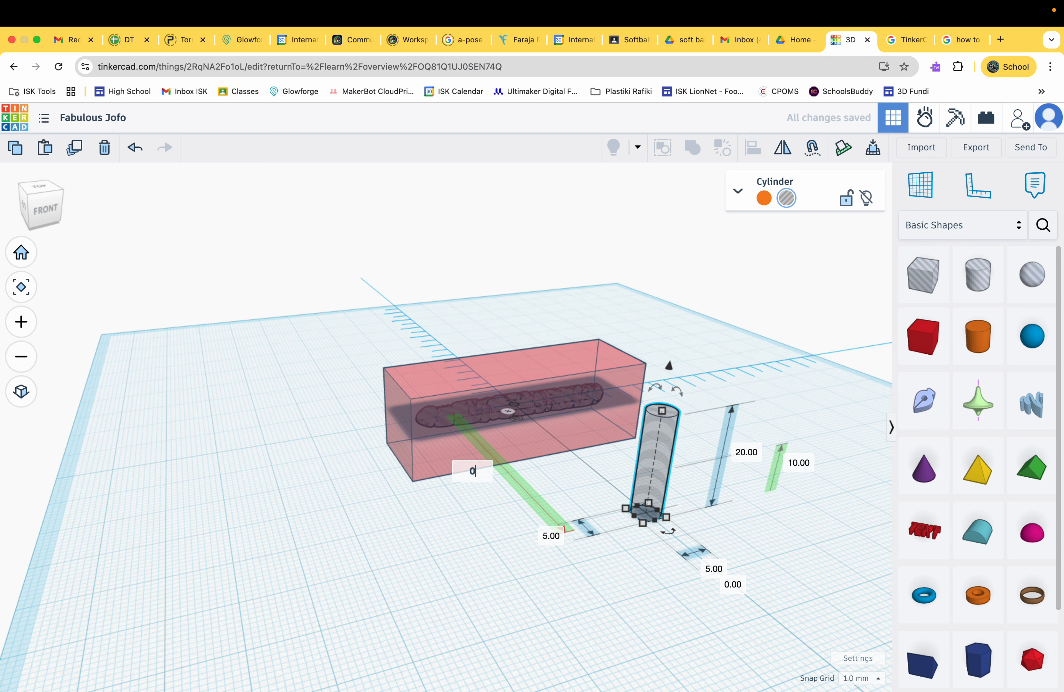
{"action": "key", "text": "Return"}
{"action": "right_click_drag", "start_coordinate": [441, 505], "coordinate": [610, 510]}
{"action": "left_click", "coordinate": [614, 502]}
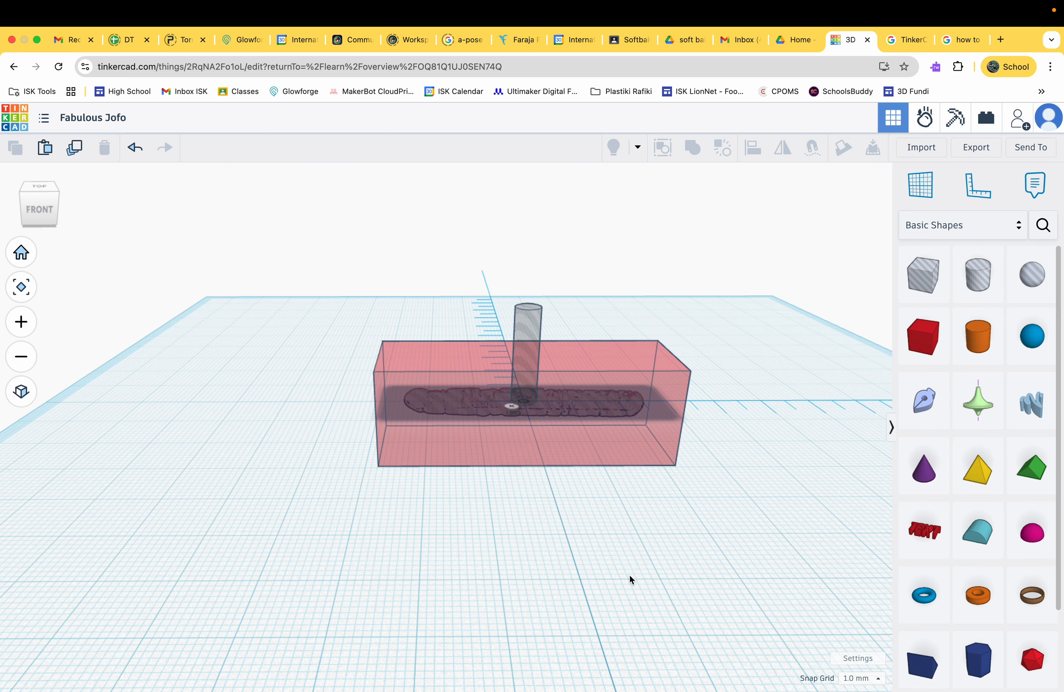
Step: Select the box, scan and cylinder together and combine them as a union group to cut the cavity and pour hole
{"action": "left_click", "coordinate": [673, 367]}
{"action": "key", "text": "super+a"}
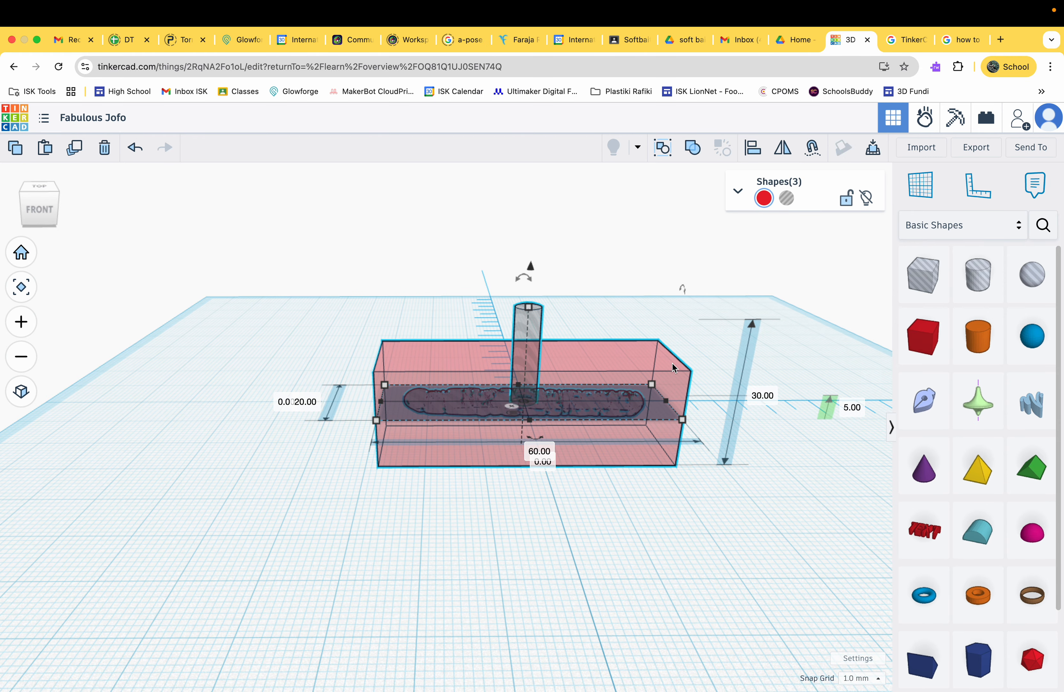
{"action": "left_click", "coordinate": [693, 149]}
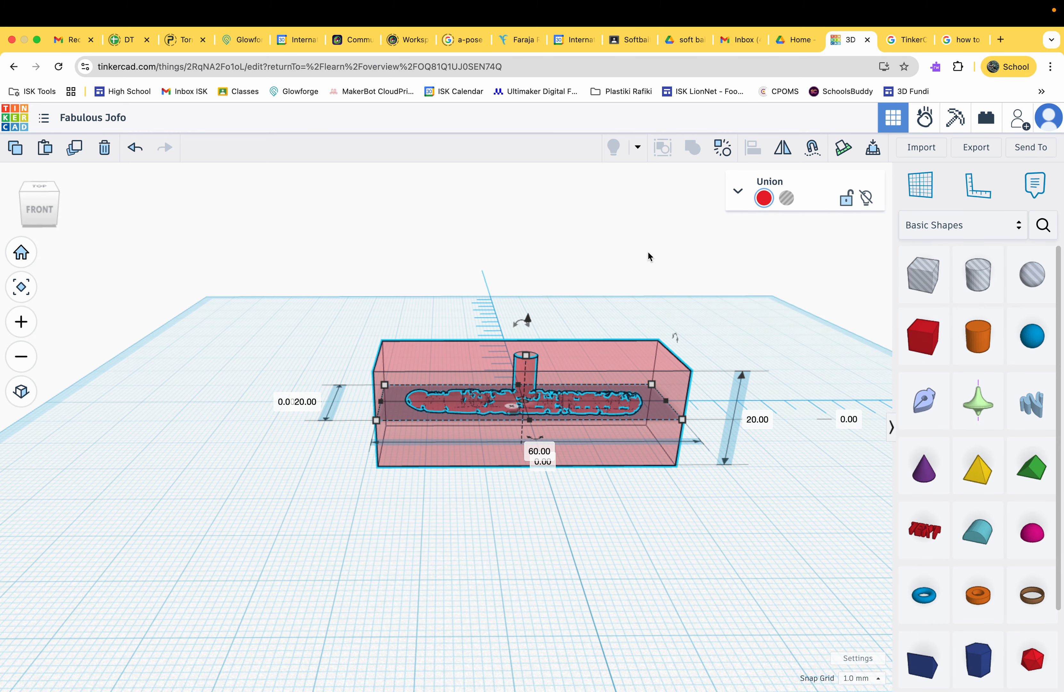
Step: Examine the bait-shaped cavity and its vertical pour channel inside the transparent box from several angles
{"action": "scroll", "coordinate": [641, 279], "scroll_direction": "up", "scroll_amount": 2}
{"action": "scroll", "coordinate": [642, 283], "scroll_direction": "up", "scroll_amount": 5}
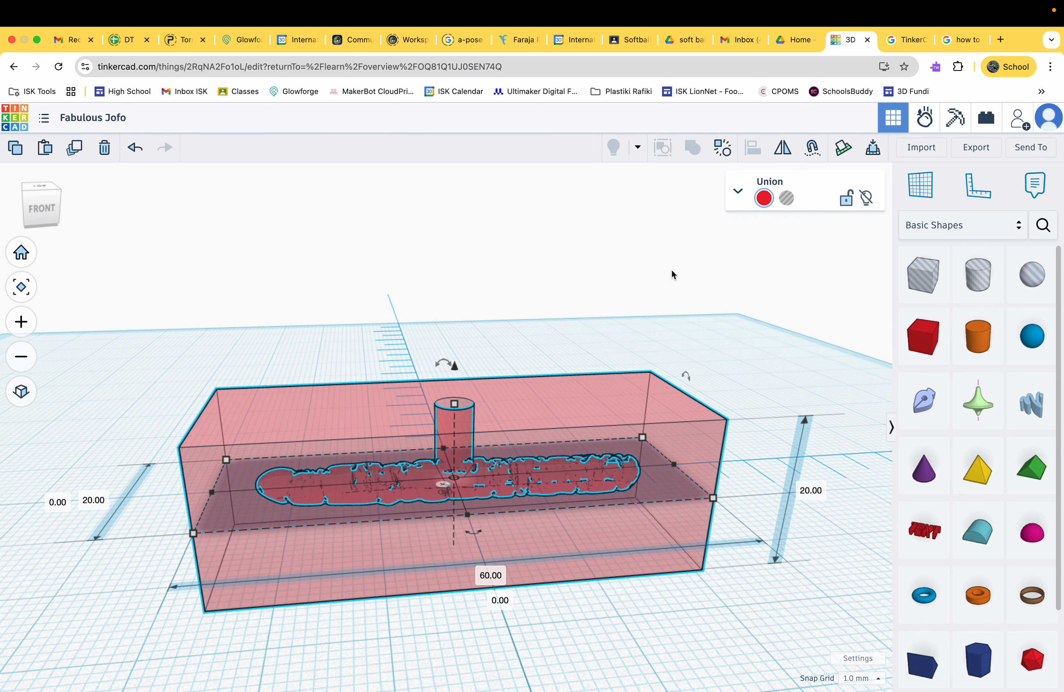
{"action": "left_click", "coordinate": [629, 308]}
{"action": "right_click_drag", "start_coordinate": [629, 309], "coordinate": [458, 298]}
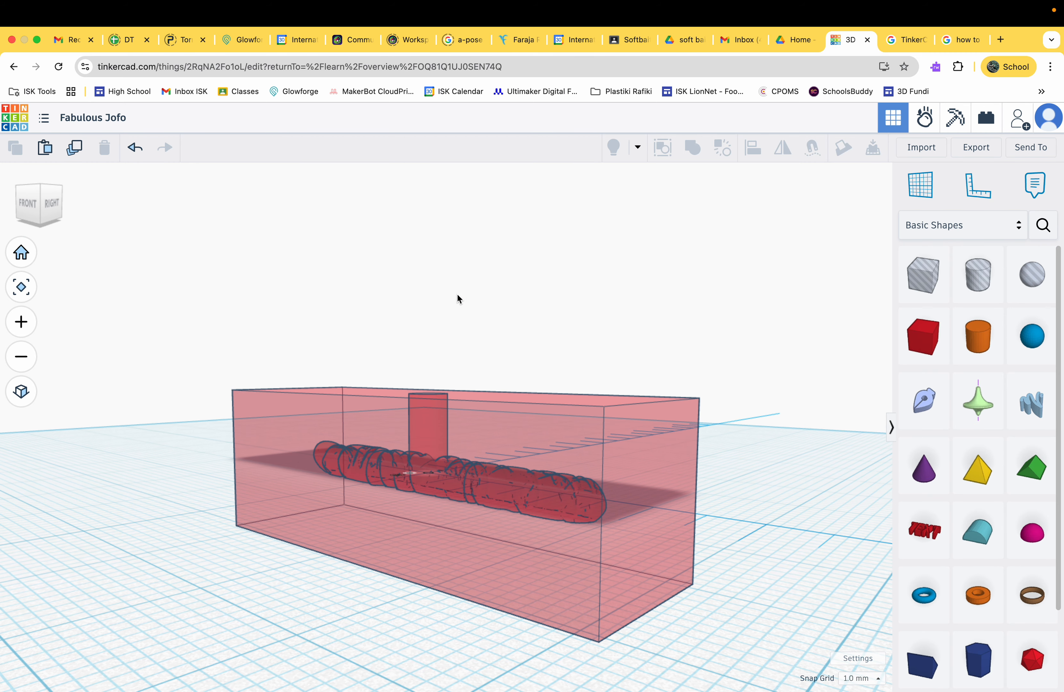
{"action": "right_click_drag", "start_coordinate": [552, 340], "coordinate": [573, 419]}
{"action": "left_click", "coordinate": [583, 455]}
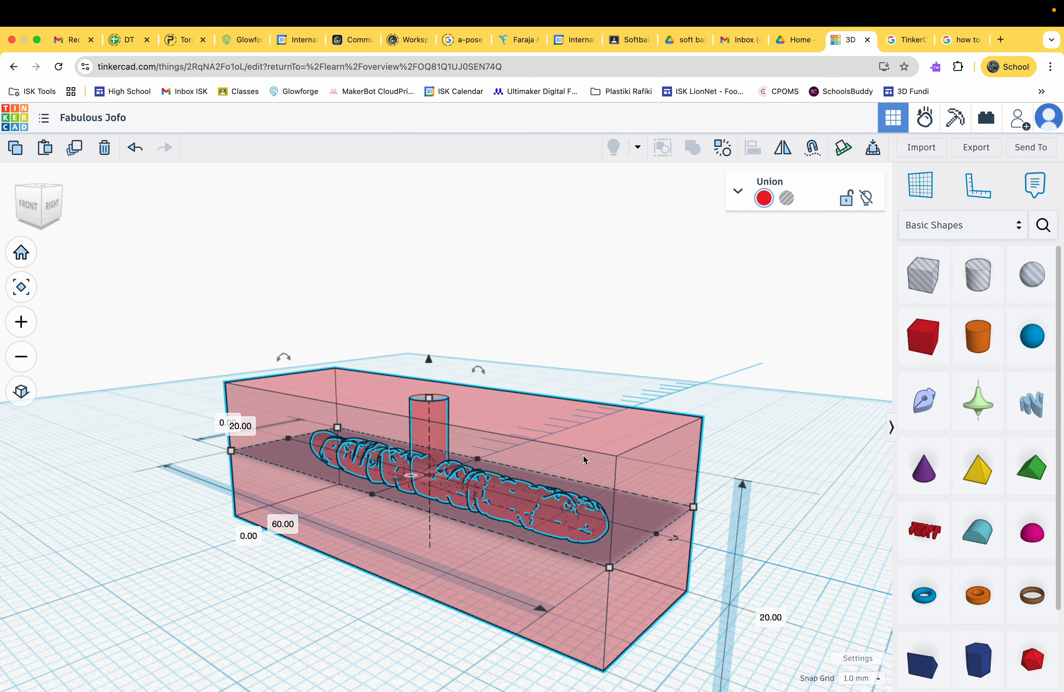
{"action": "right_click_drag", "start_coordinate": [562, 384], "coordinate": [562, 376]}
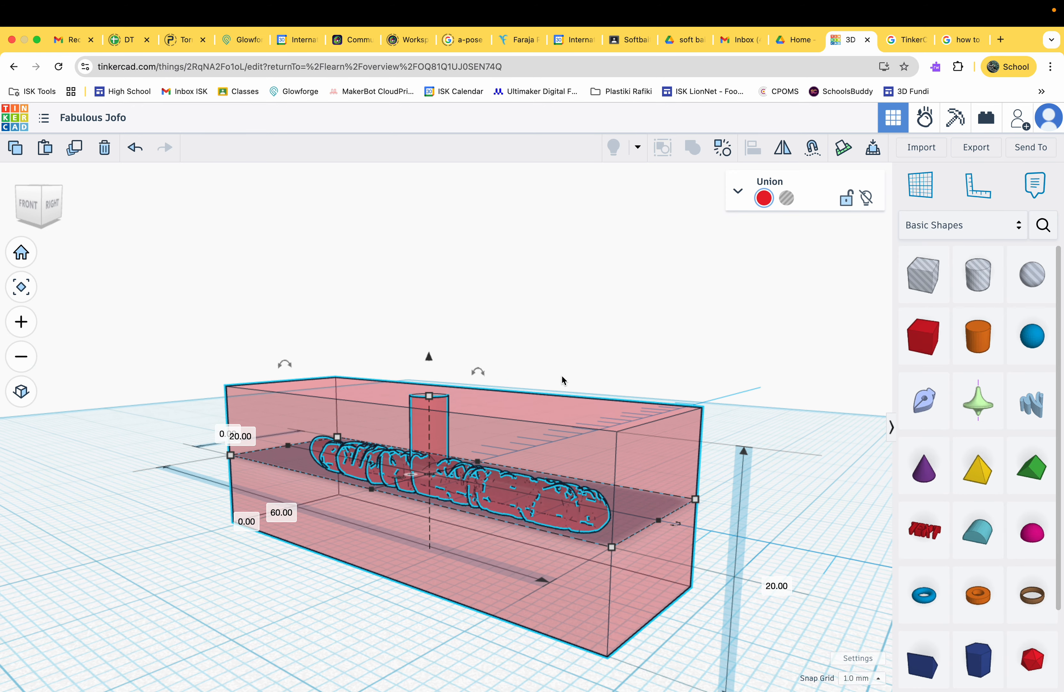
{"action": "right_click_drag", "start_coordinate": [441, 426], "coordinate": [443, 443]}
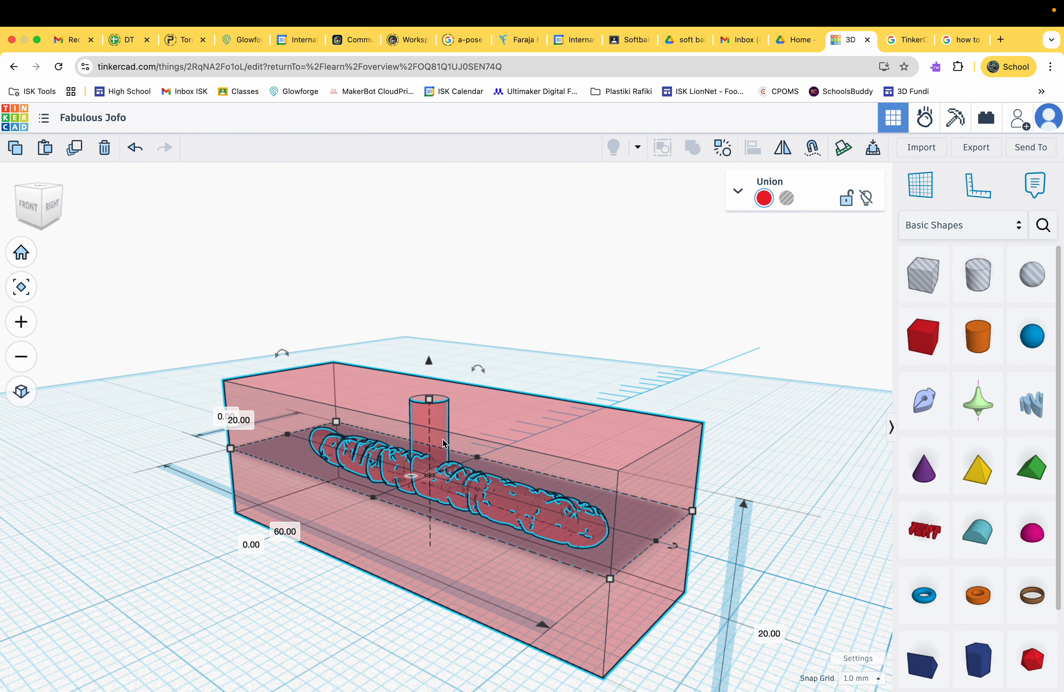